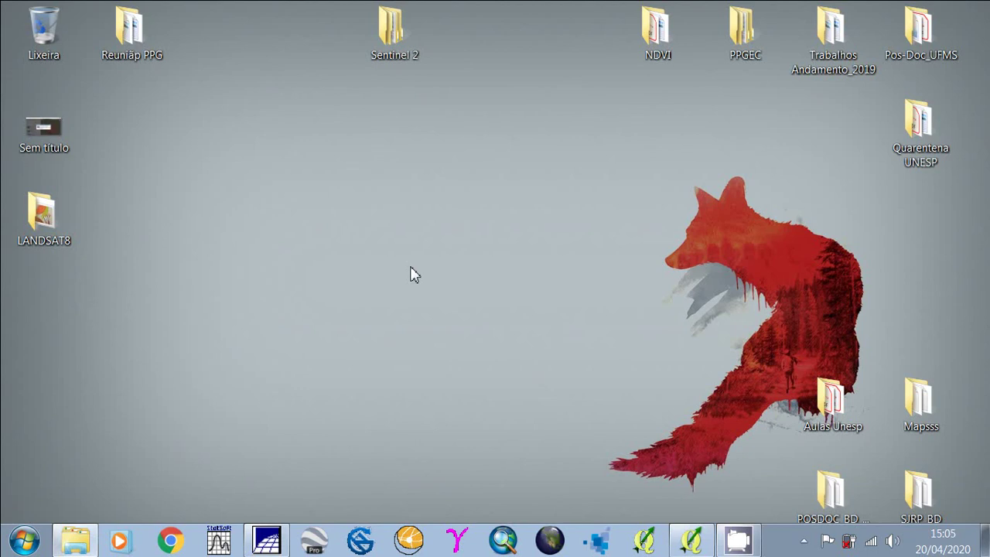
Step: View the Sem título screenshot of the Sentinel-2 download options, then put it out of the way
double_click(55, 135)
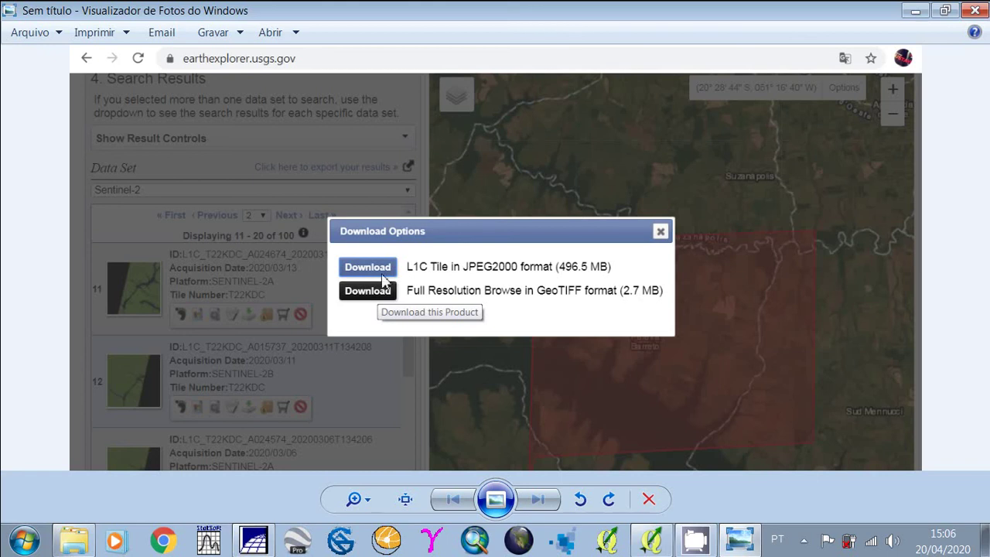
click(914, 11)
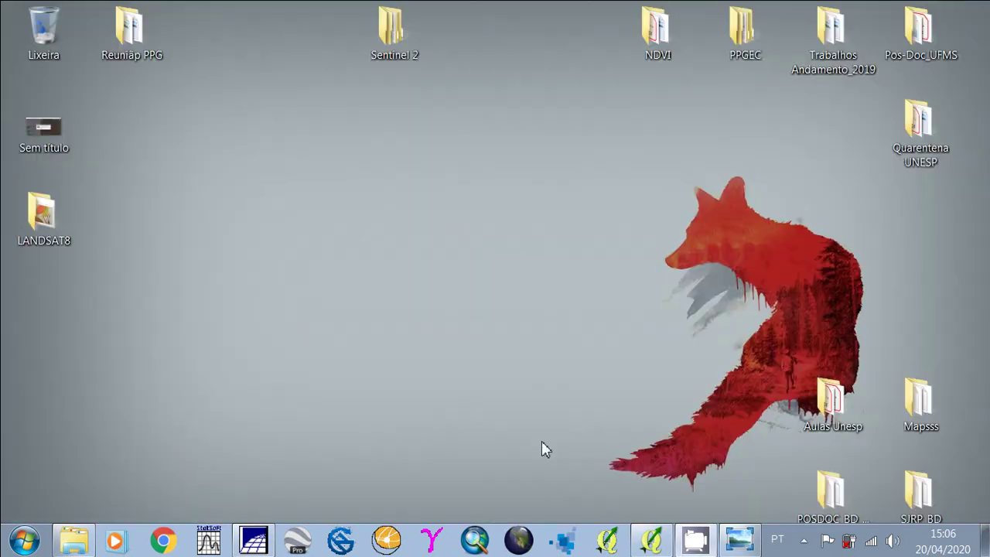
Step: Browse the Sentinel 2 folder through the extracted S2A_MSIL1C folder, GRANULE and L1C_T22KDC_A024674_20200313T133220 to IMG_DATA
click(81, 547)
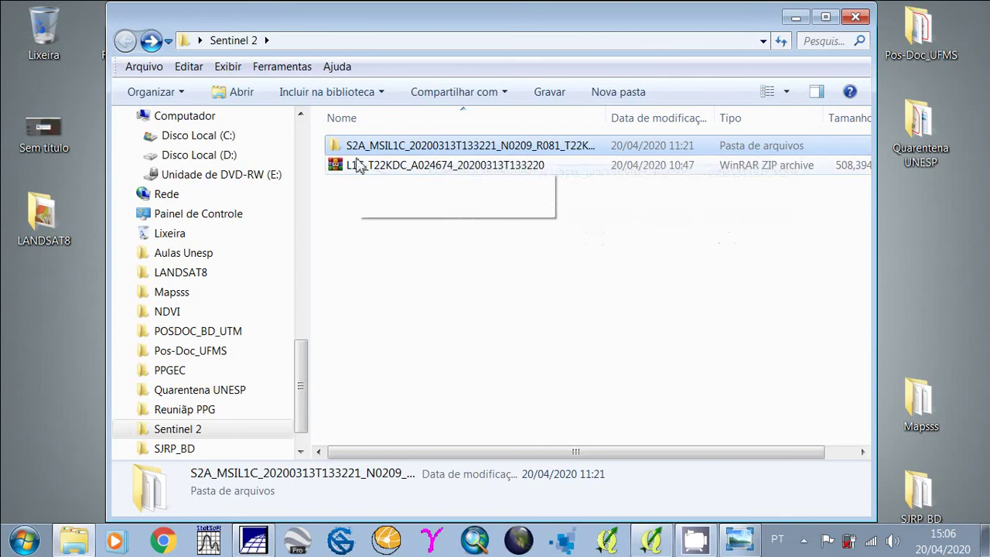
double_click(396, 147)
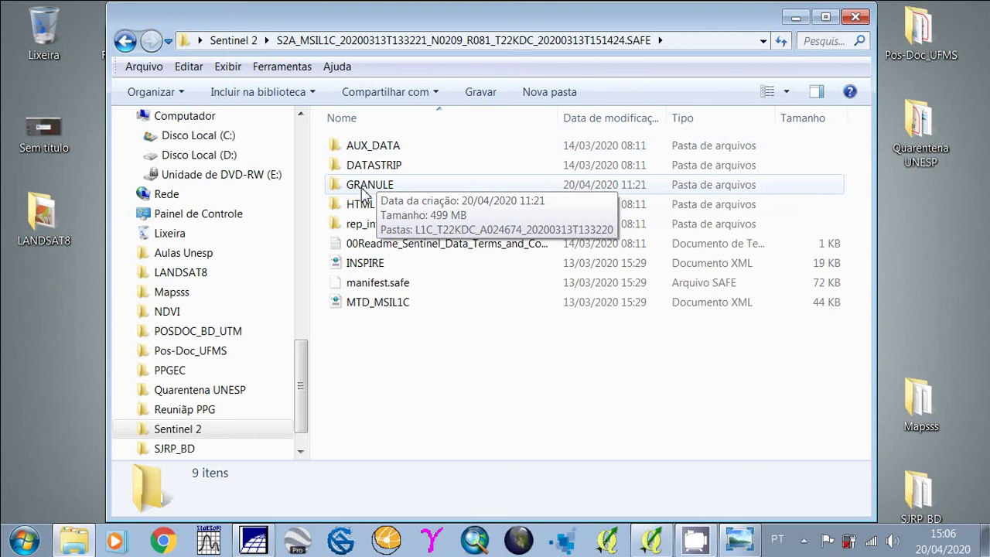
click(363, 188)
double_click(363, 188)
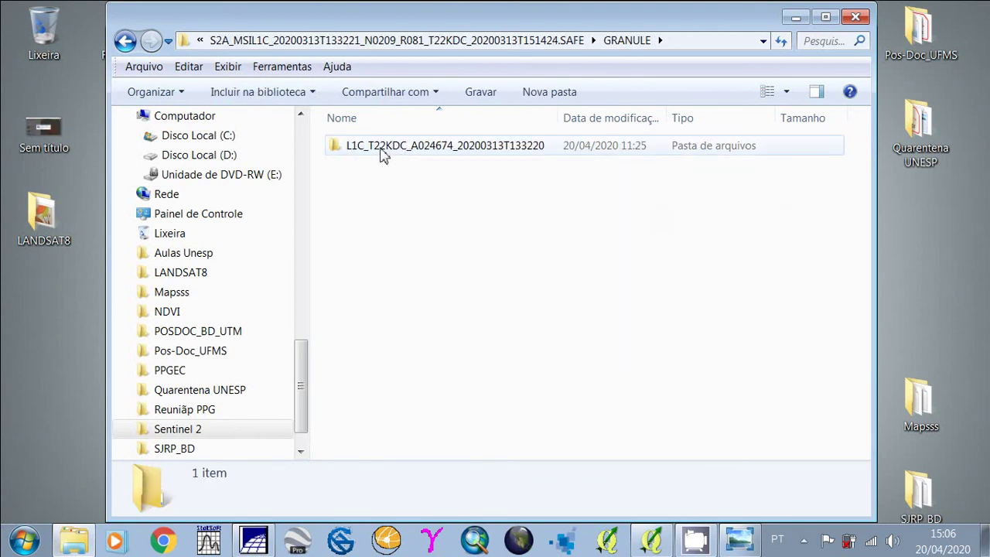
double_click(412, 150)
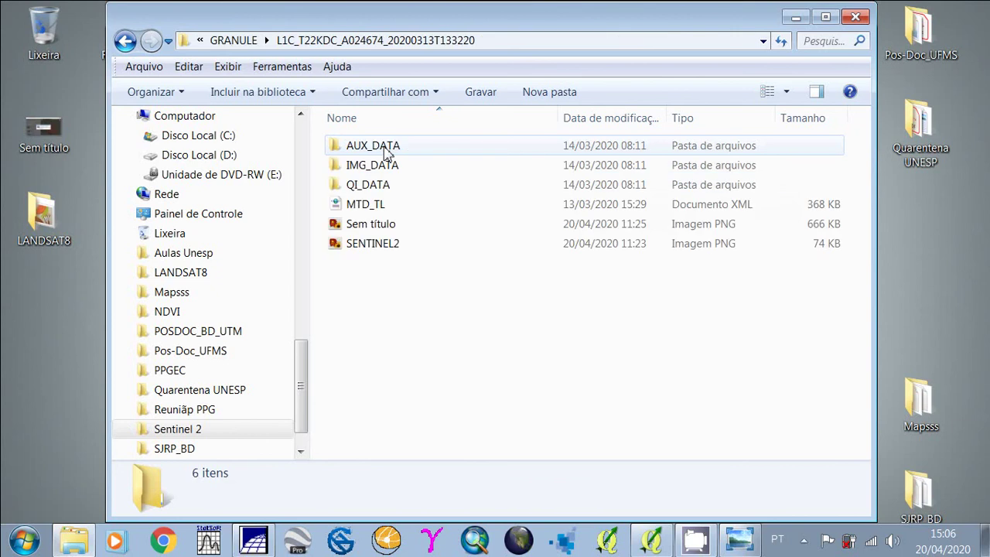
click(369, 168)
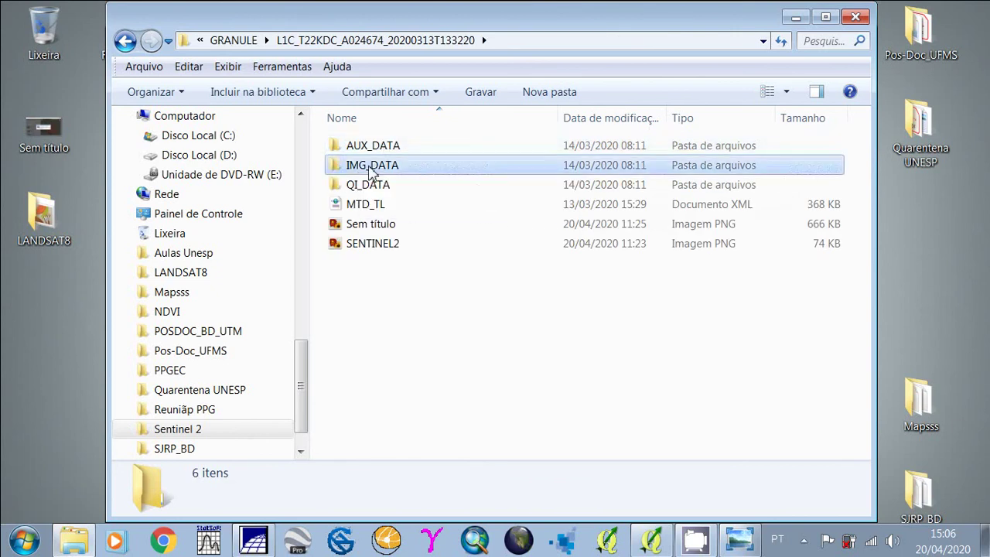
double_click(371, 169)
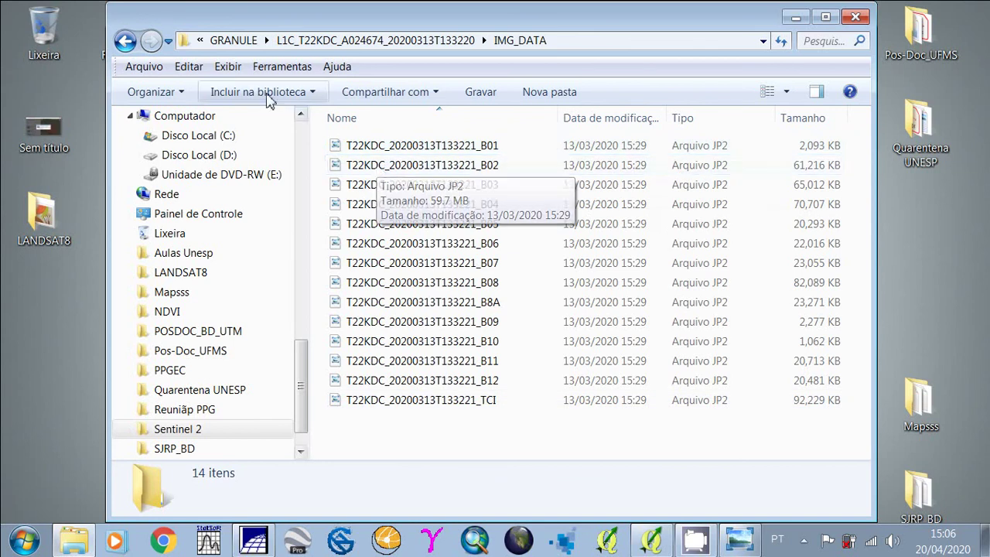
Step: Review the SENTINEL2 image's table of band resolutions and combinations, and compare it with the band files in IMG_DATA
click(126, 41)
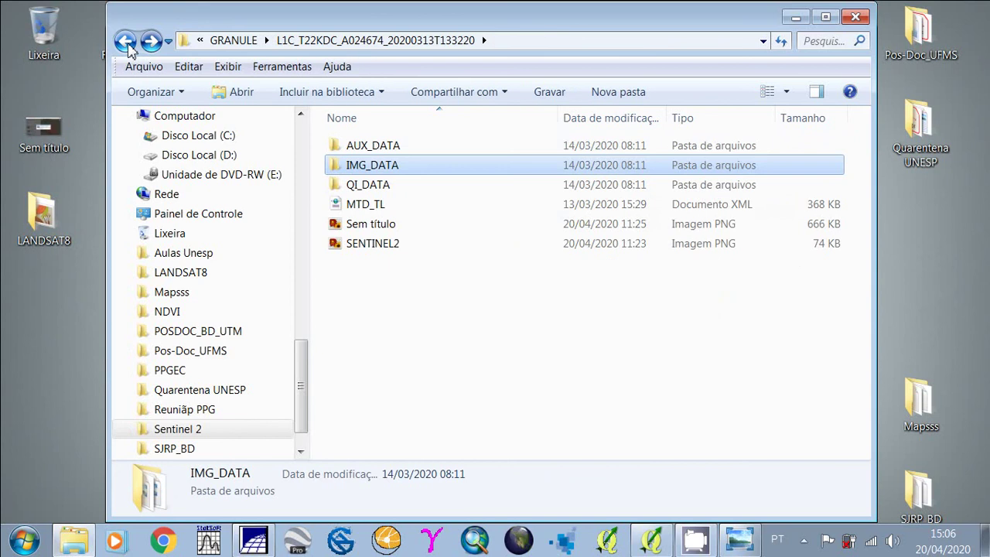
double_click(373, 244)
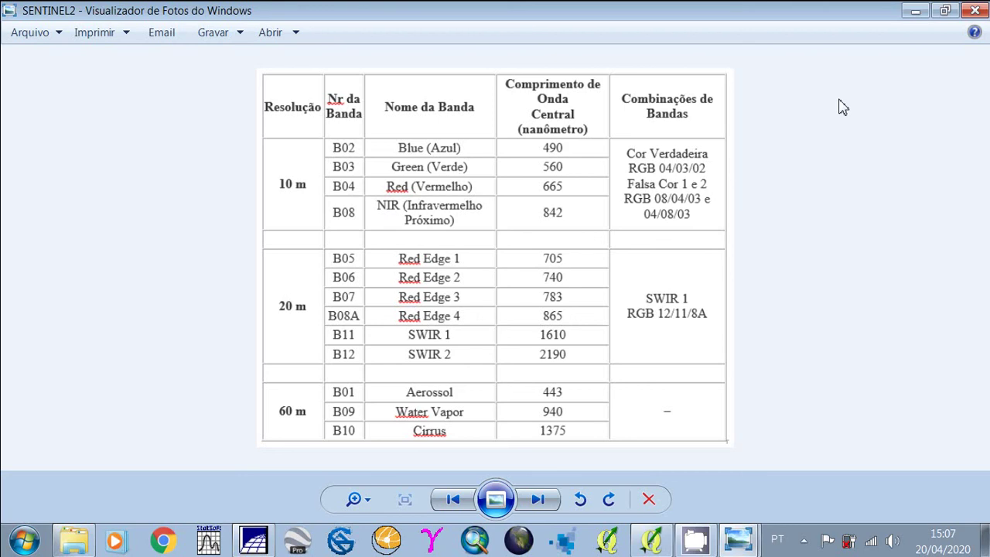
click(973, 11)
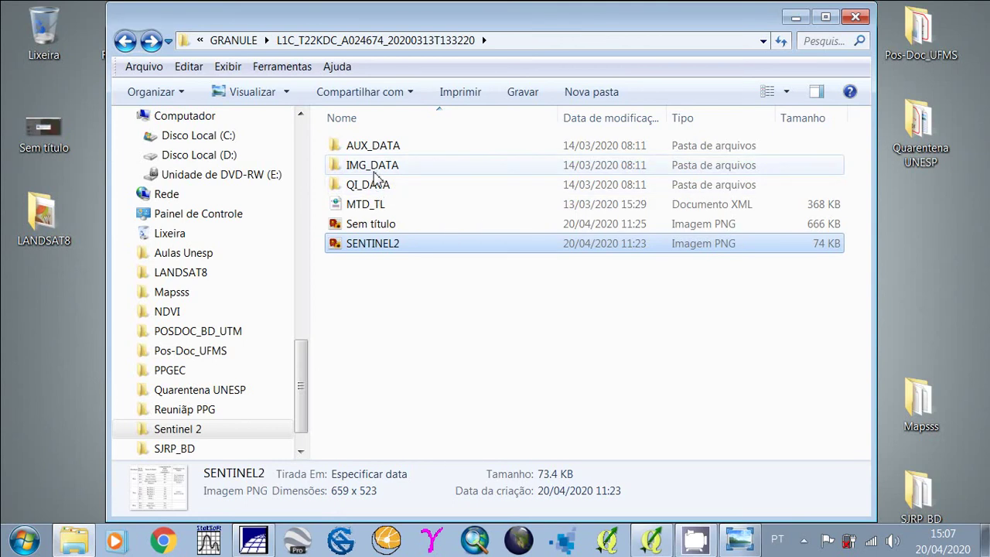
double_click(373, 166)
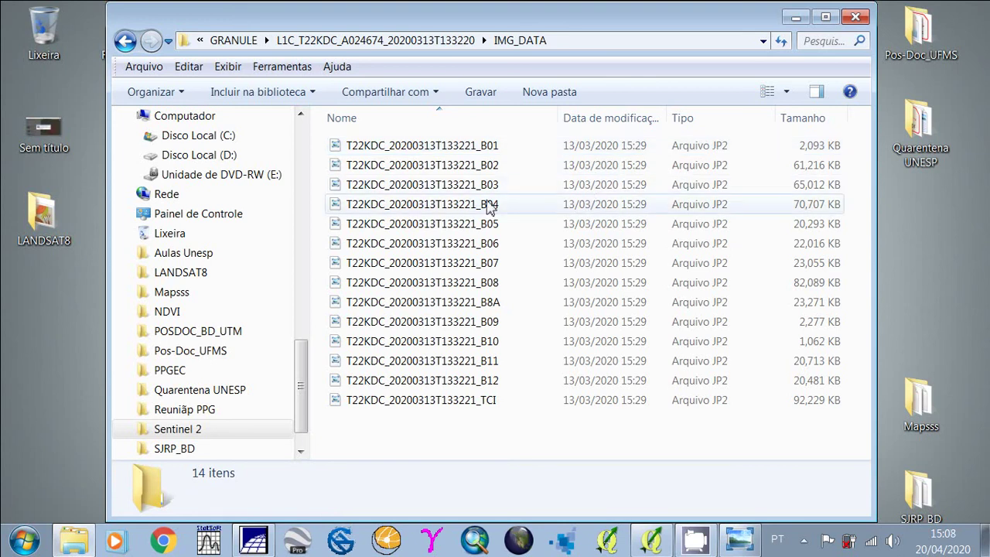
click(125, 42)
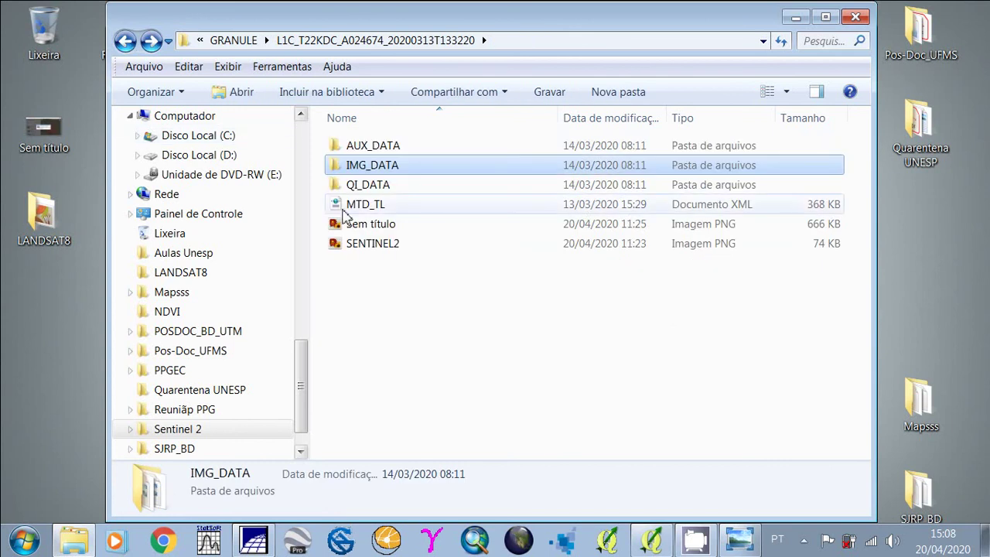
double_click(369, 244)
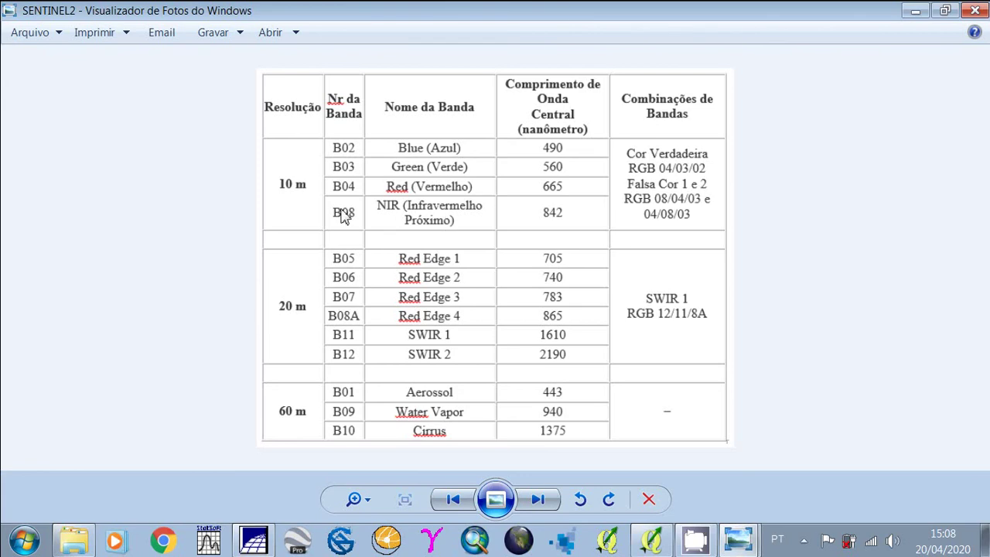
click(976, 10)
Step: Copy T22KDC_20200313T133221_B08 from IMG_DATA to the desktop and close the folder window
click(388, 169)
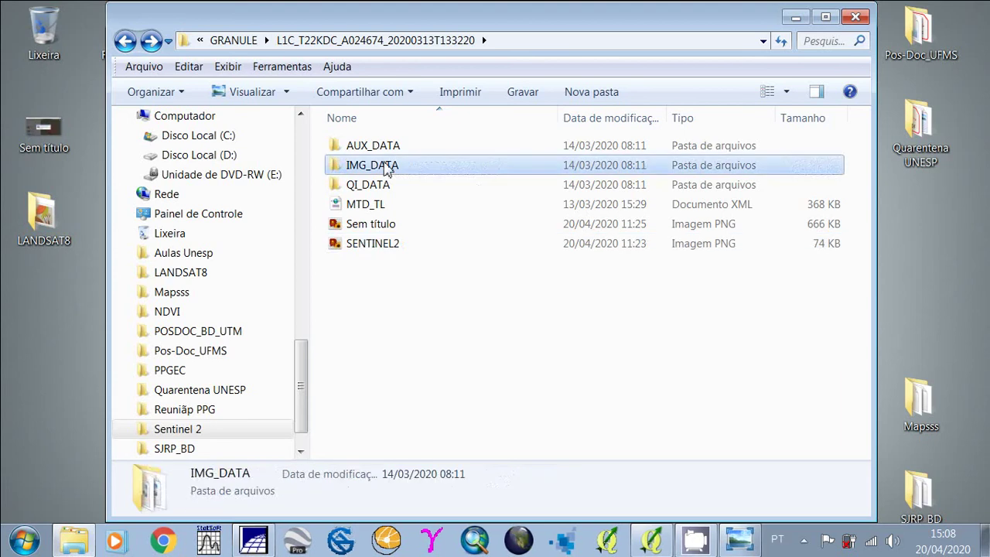
double_click(387, 169)
click(439, 285)
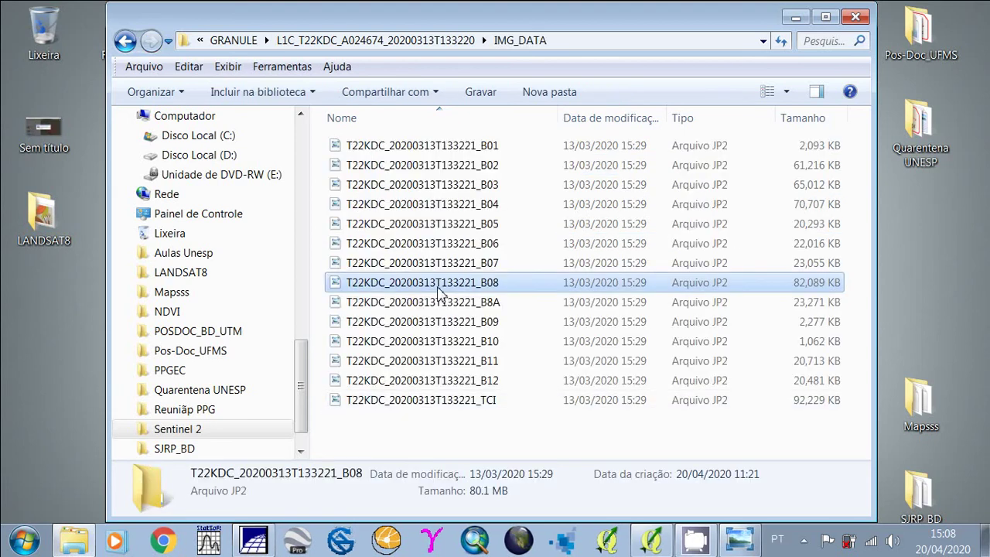
click(59, 351)
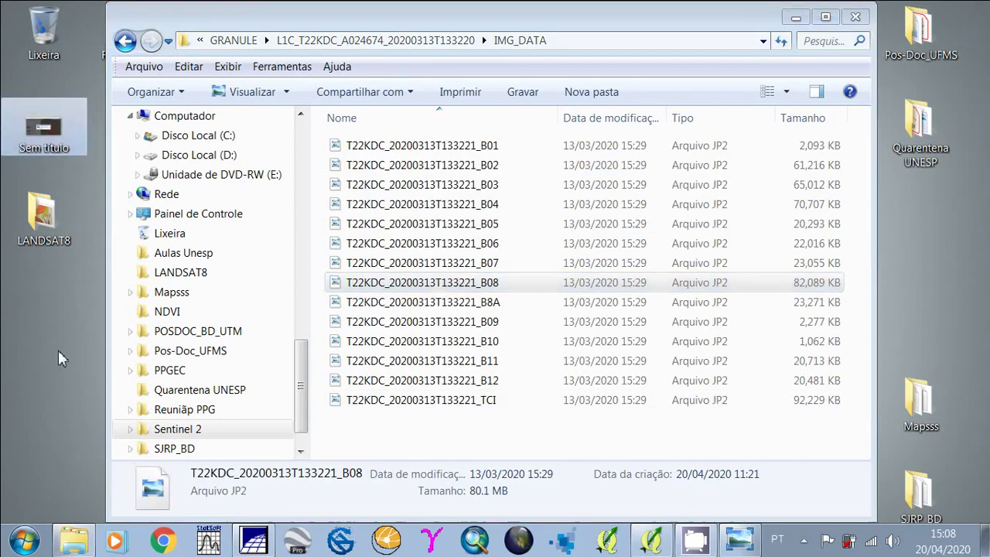
key(ctrl+v)
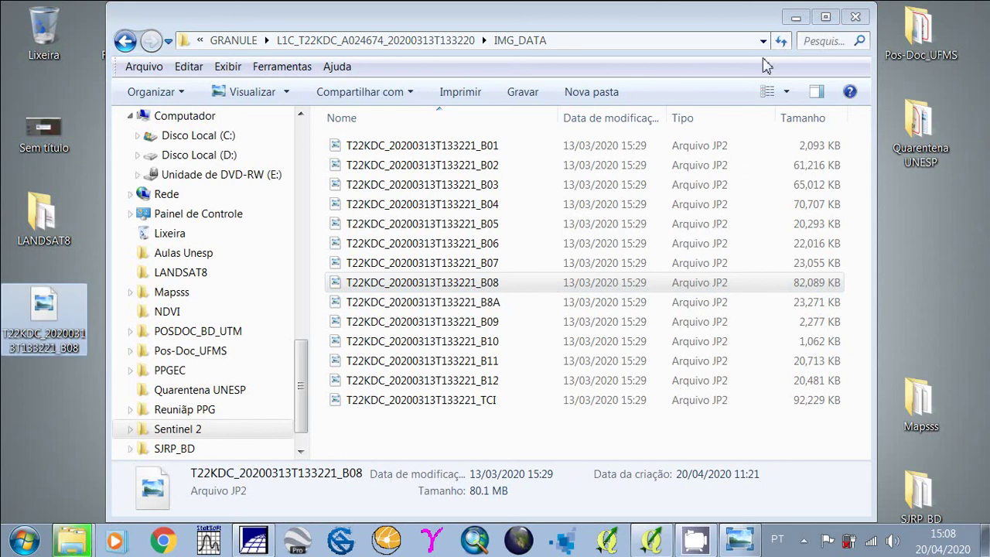
click(856, 17)
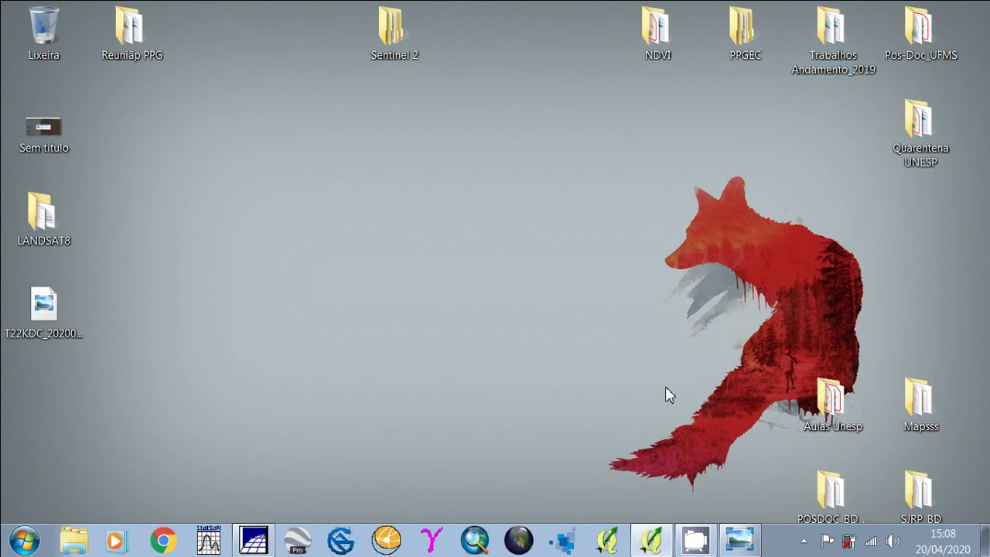
Step: Bring up QGIS 2.16.0 in a non-maximised window and place it so the B08 file on the desktop stays accessible
click(651, 543)
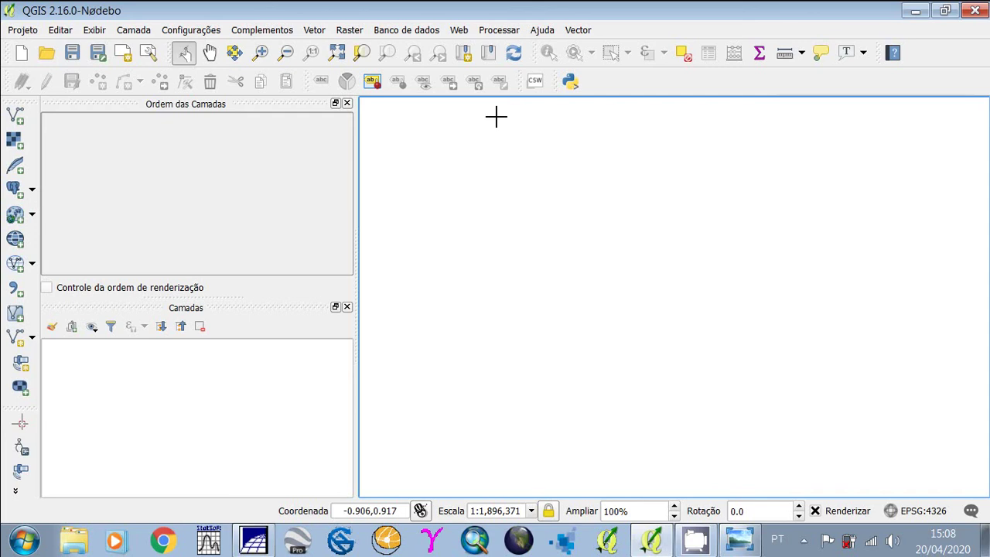
click(947, 17)
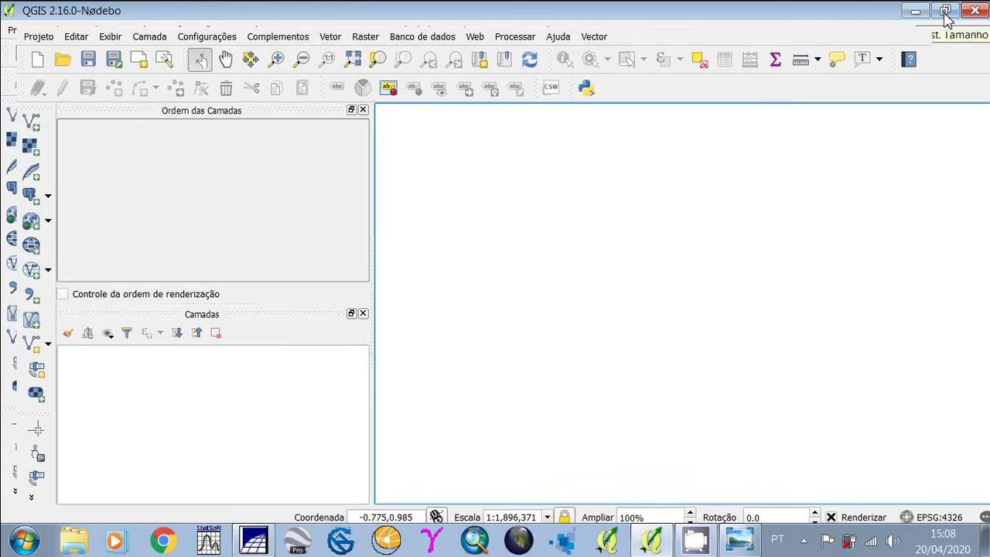
drag(13, 16, 192, 17)
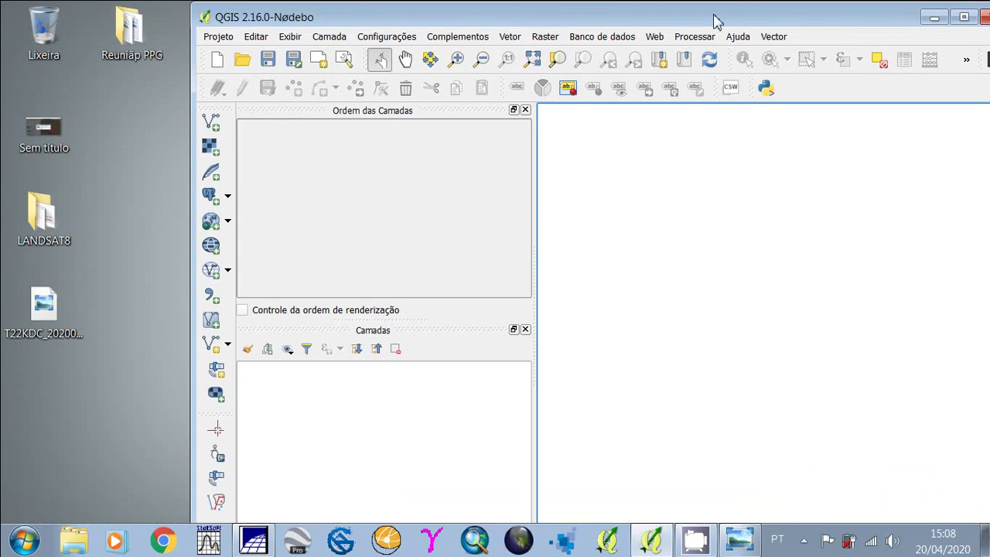
drag(715, 20, 670, 21)
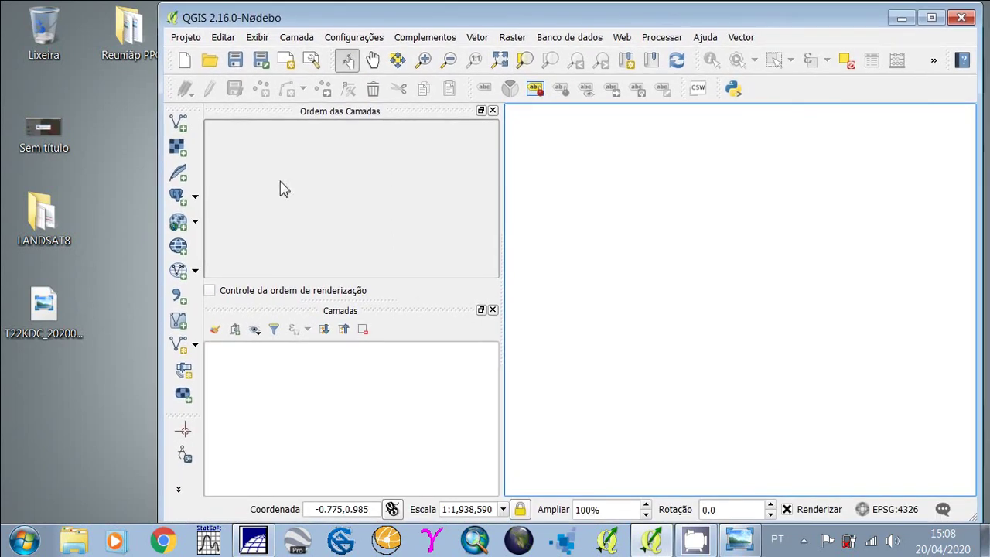
Step: Load the desktop file T22KDC_20200313T133221_B08 as a raster layer and toggle its visibility off and on
click(44, 317)
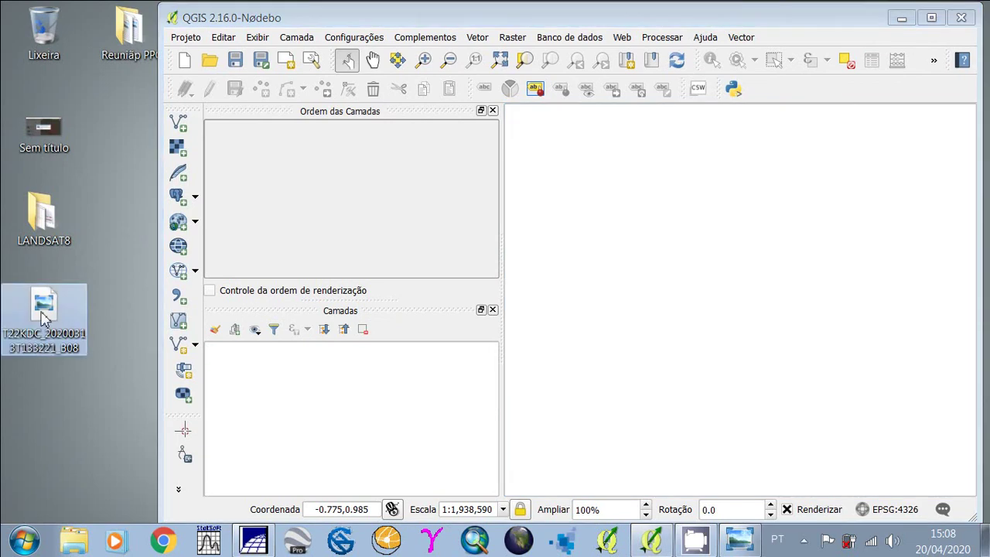
drag(44, 317, 601, 245)
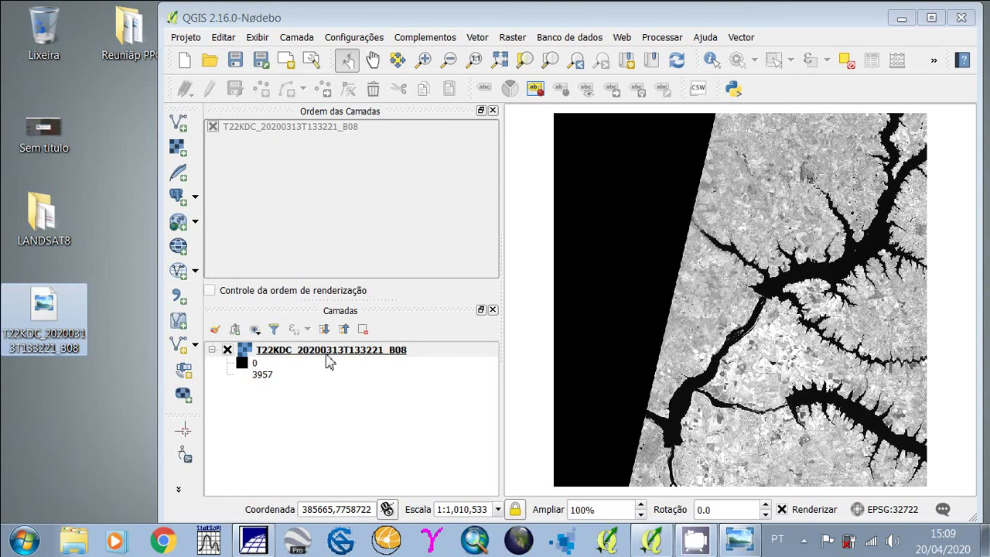
click(229, 350)
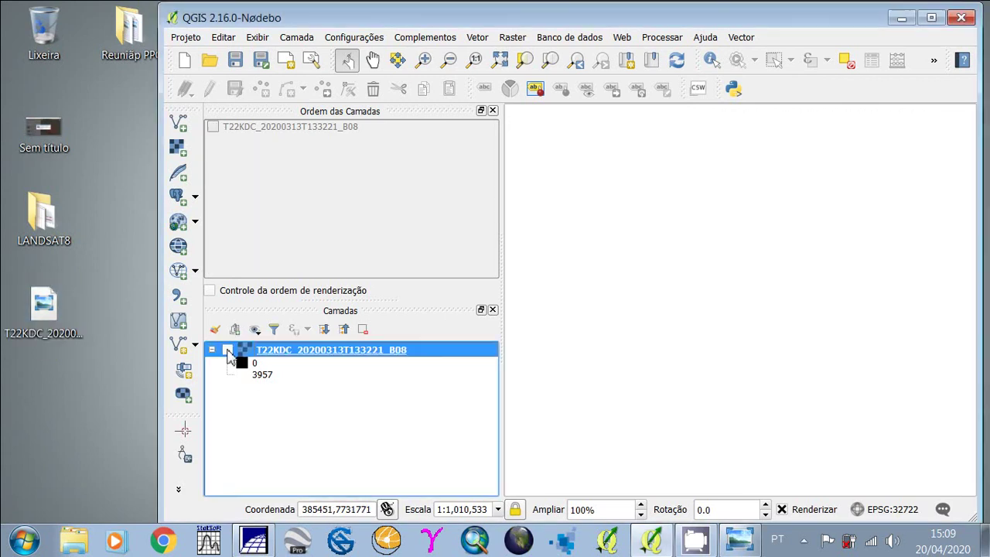
click(228, 351)
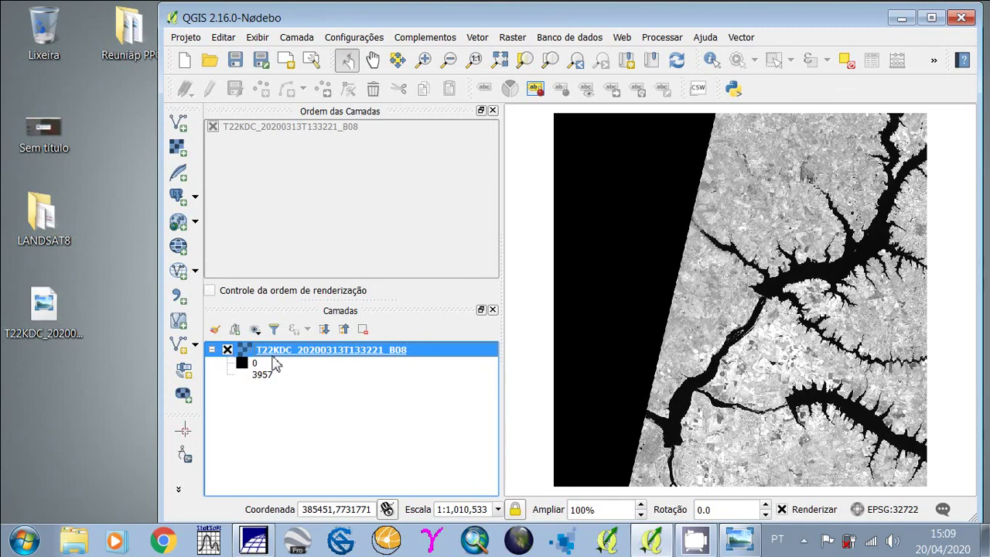
Step: Start saving the B08 raster layer as raw data in GTiff format, with the desktop as the output location
right_click(316, 357)
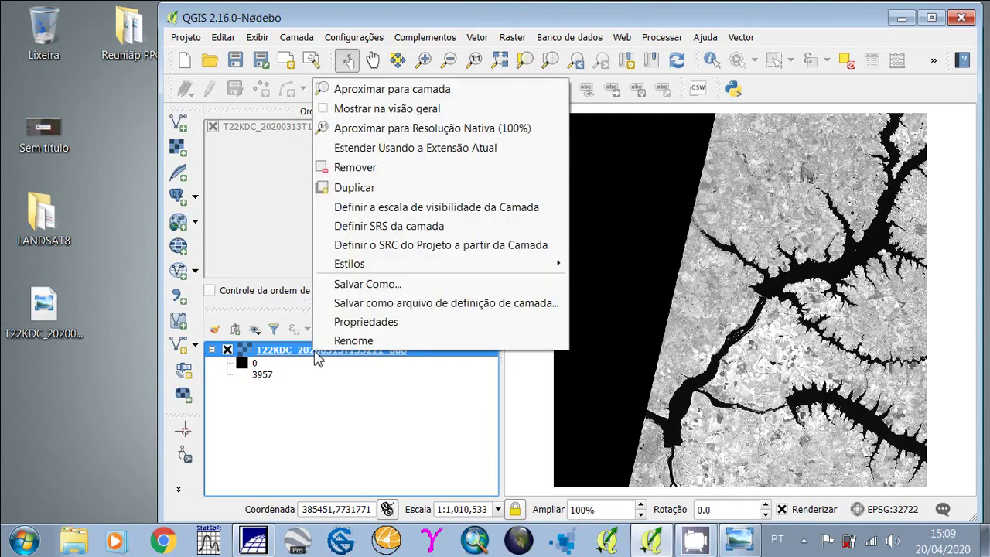
click(385, 296)
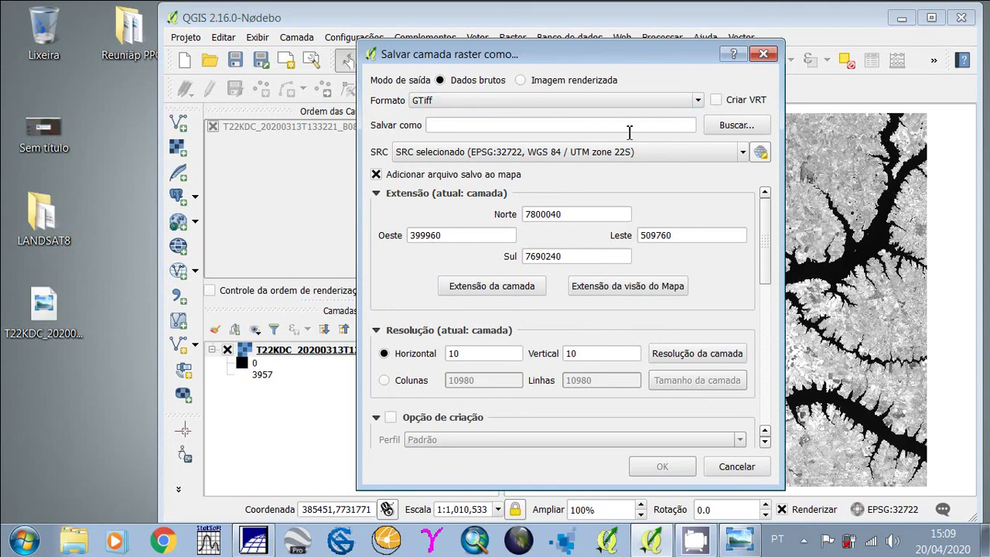
click(720, 128)
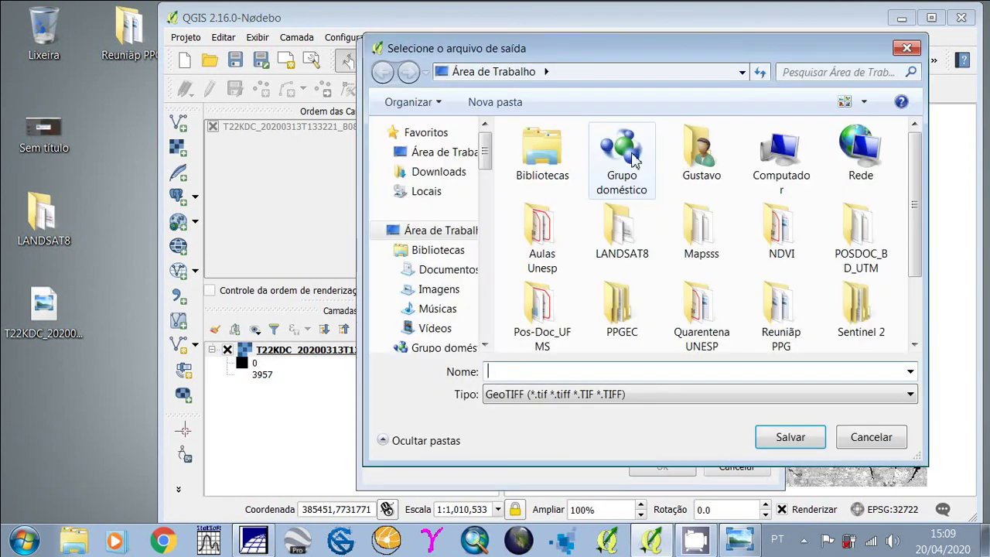
click(456, 157)
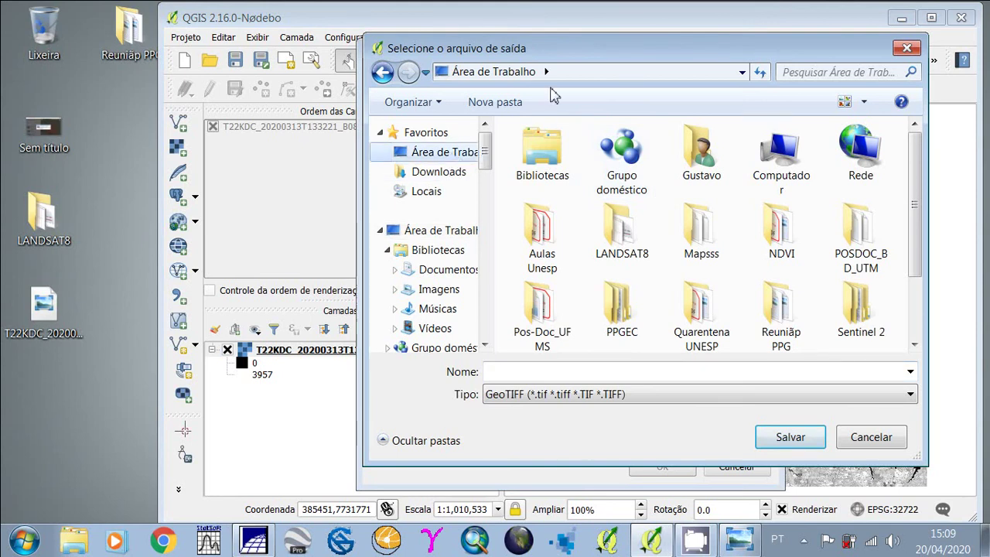
drag(571, 55, 512, 109)
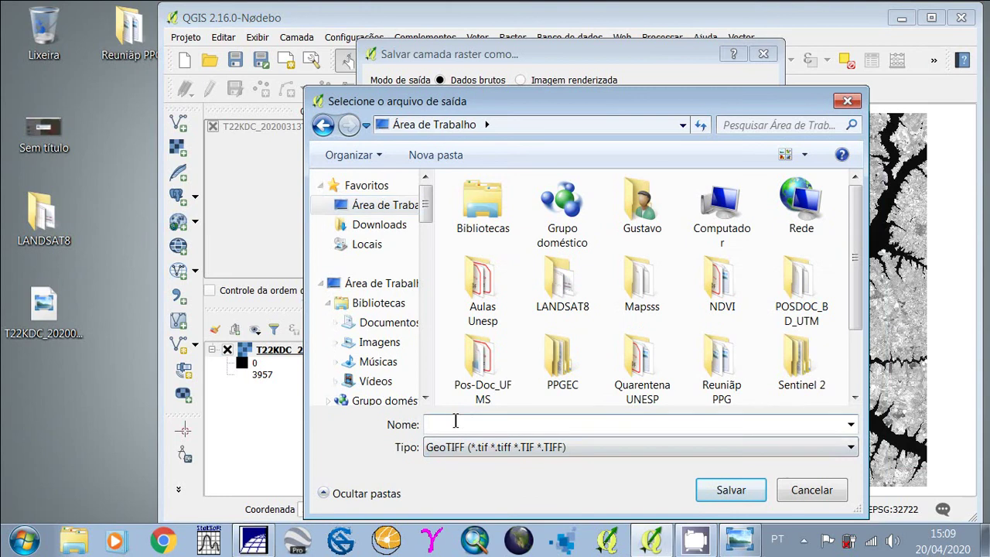
Step: Export the B08 raster to the desktop as SENTINEL_B08_2020 and close QGIS, discarding the project
text(SENTINE)
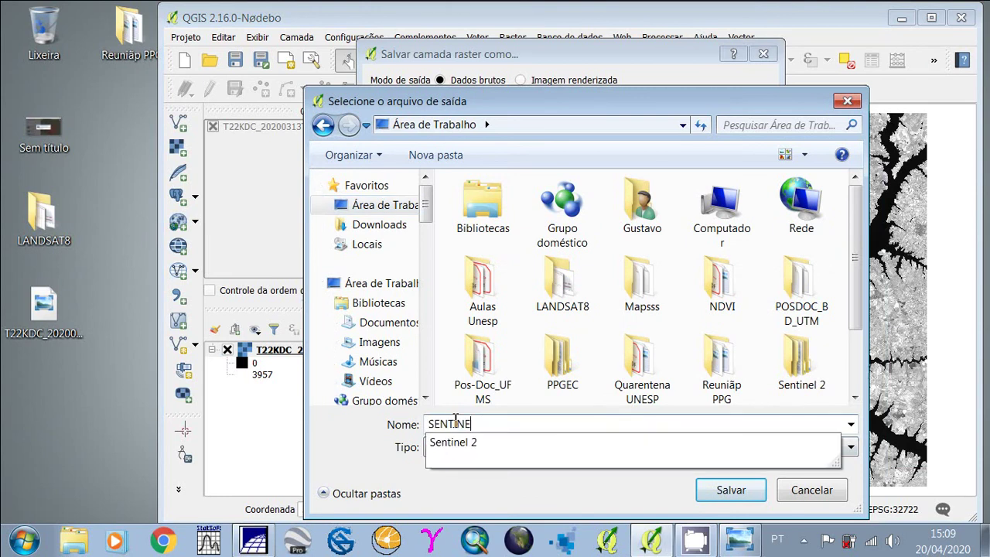
text(L_B)
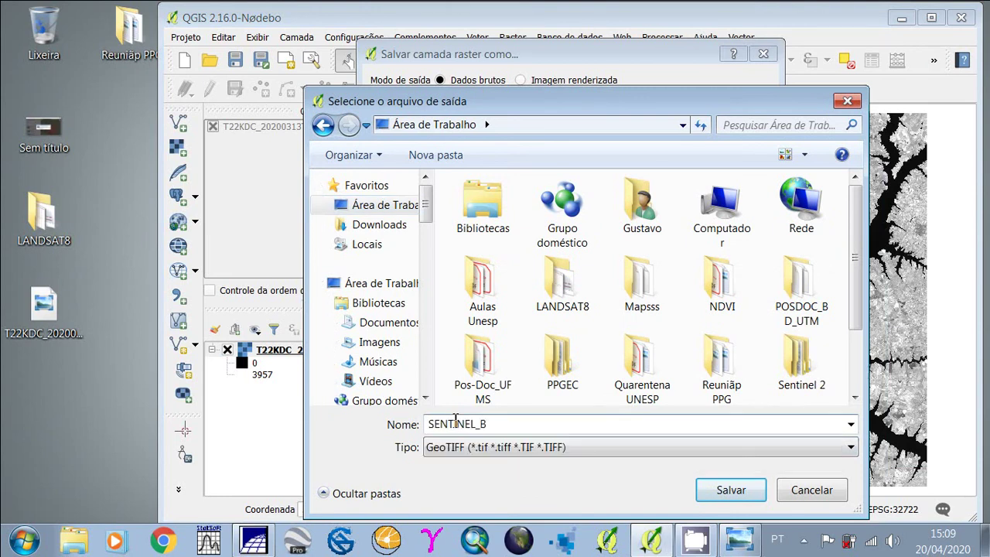
text())
key(BackSpace)
text(08_)
text(2020)
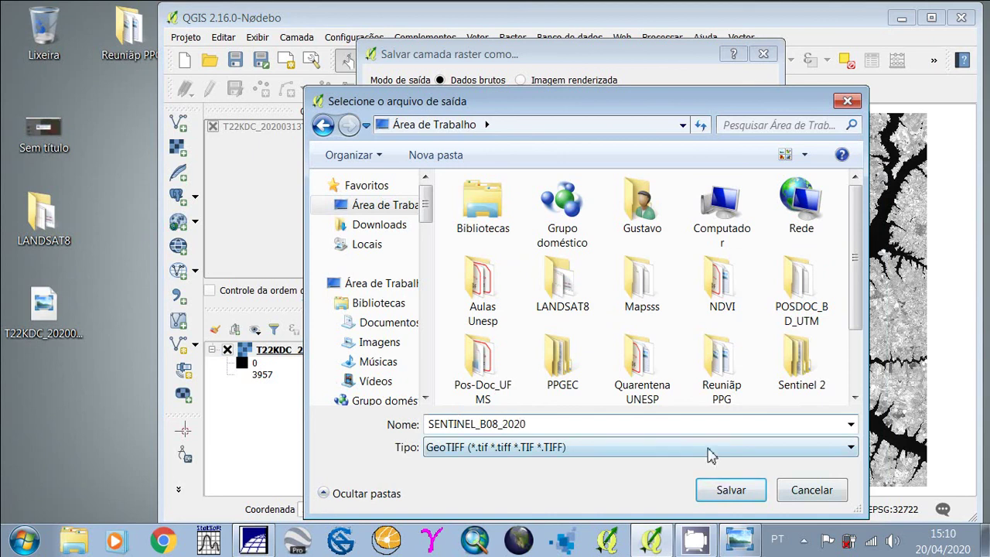
click(723, 493)
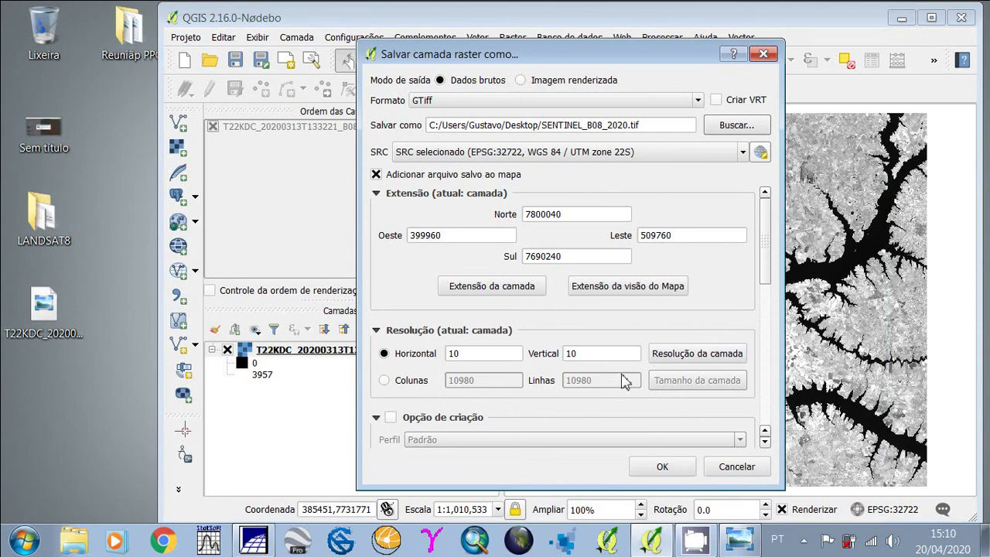
click(662, 467)
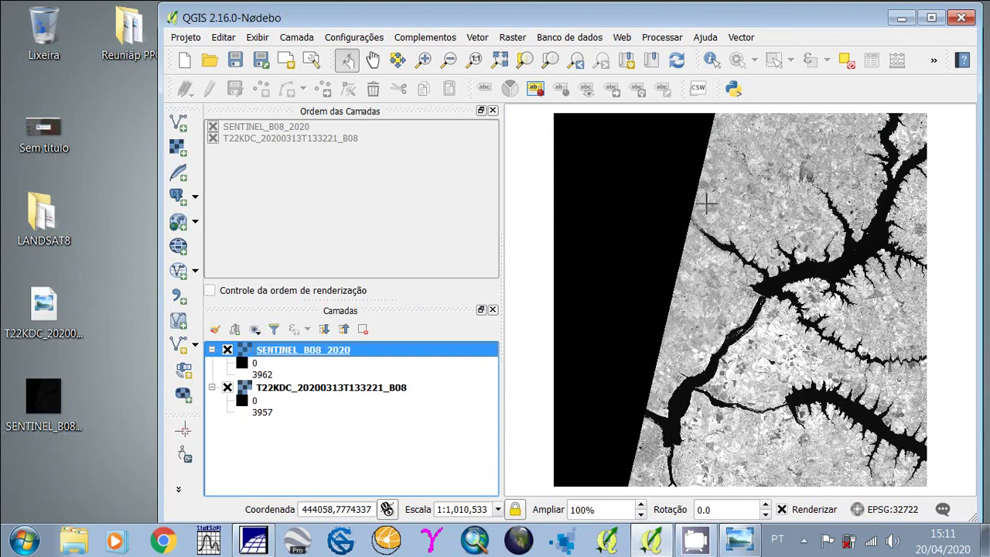
click(962, 22)
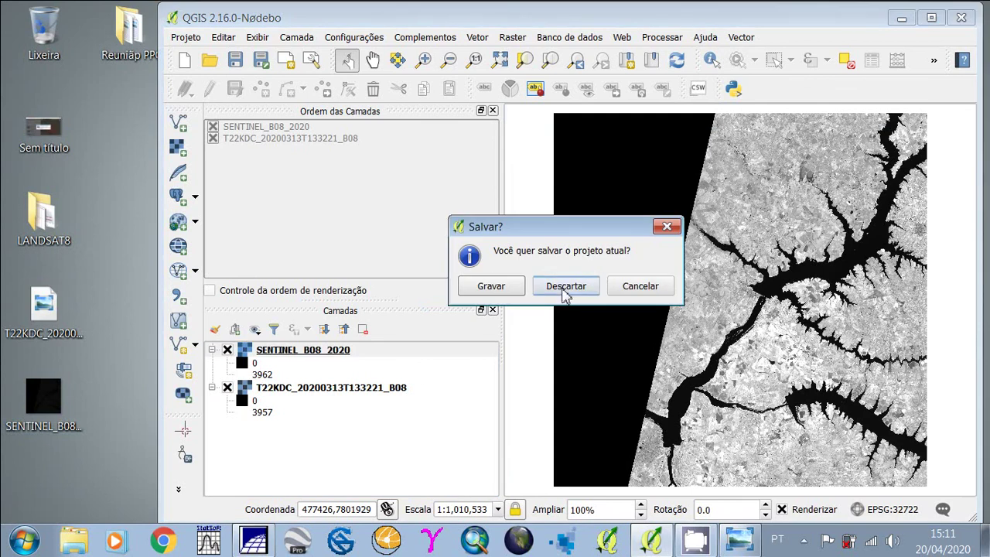
click(567, 294)
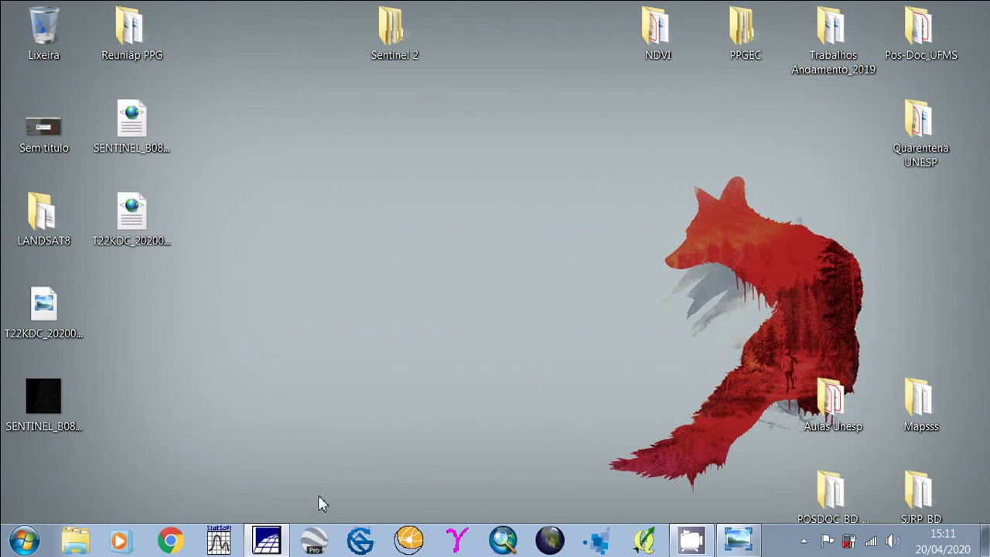
Step: Switch to SPRING 5.4.3, collapse the CBERS4 category and expand the SENTINEL category
click(271, 542)
double_click(654, 101)
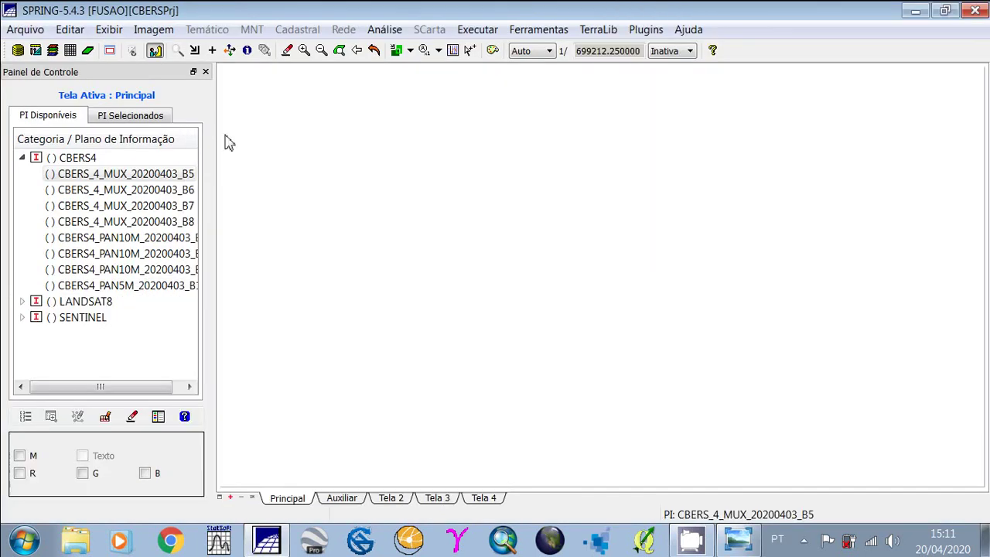
click(22, 158)
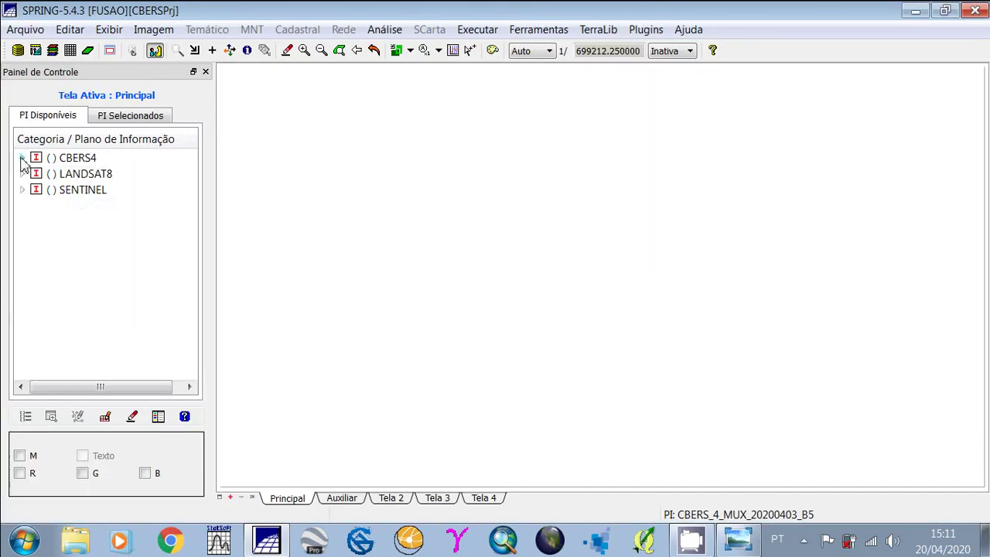
click(22, 190)
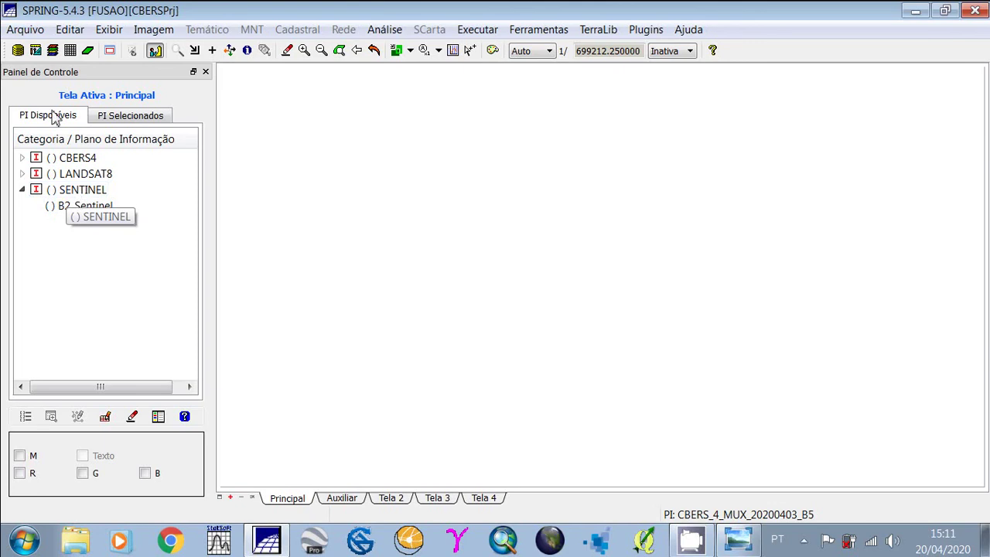
Step: Start importing vector and raster data and set the input file type to TIFF/GEOTIFF
click(24, 31)
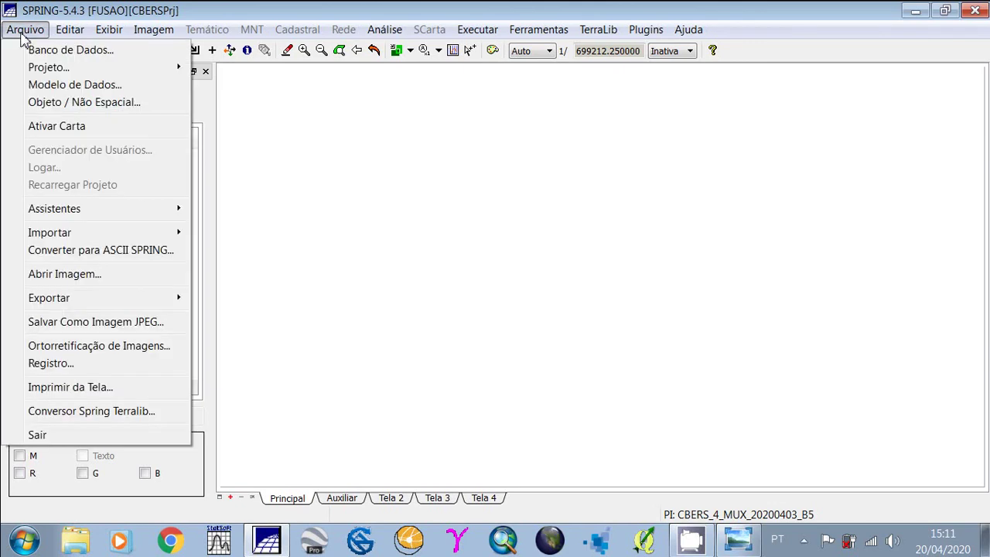
mouse_move(59, 237)
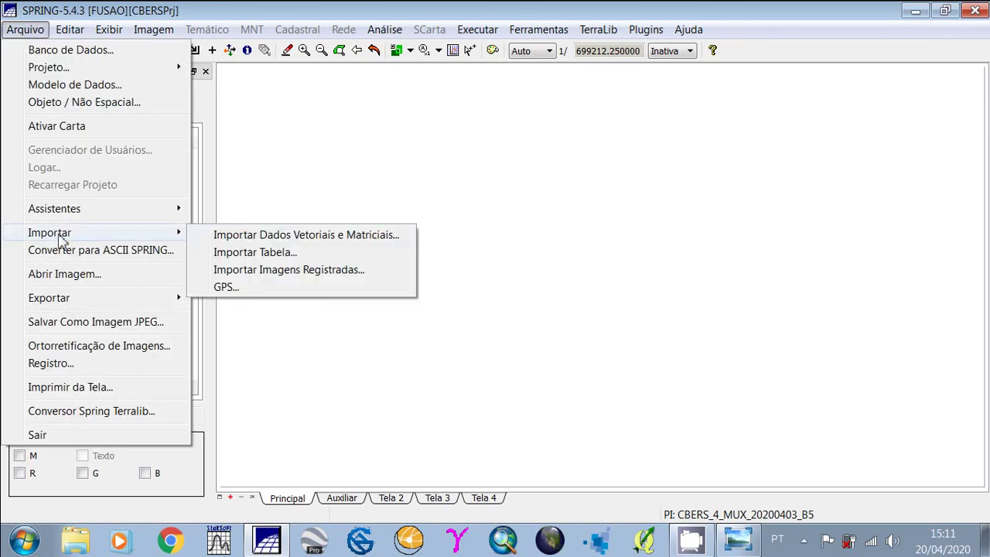
click(295, 235)
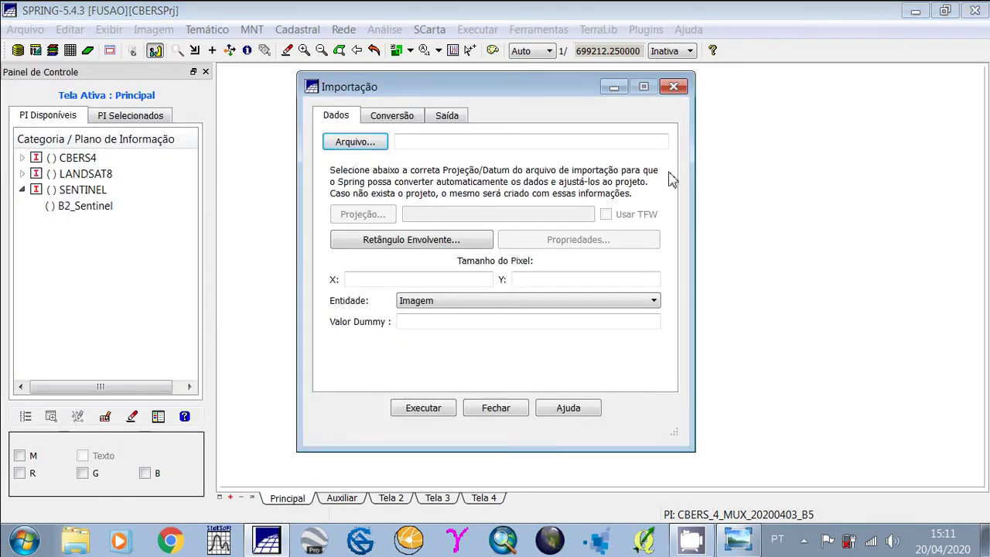
click(357, 143)
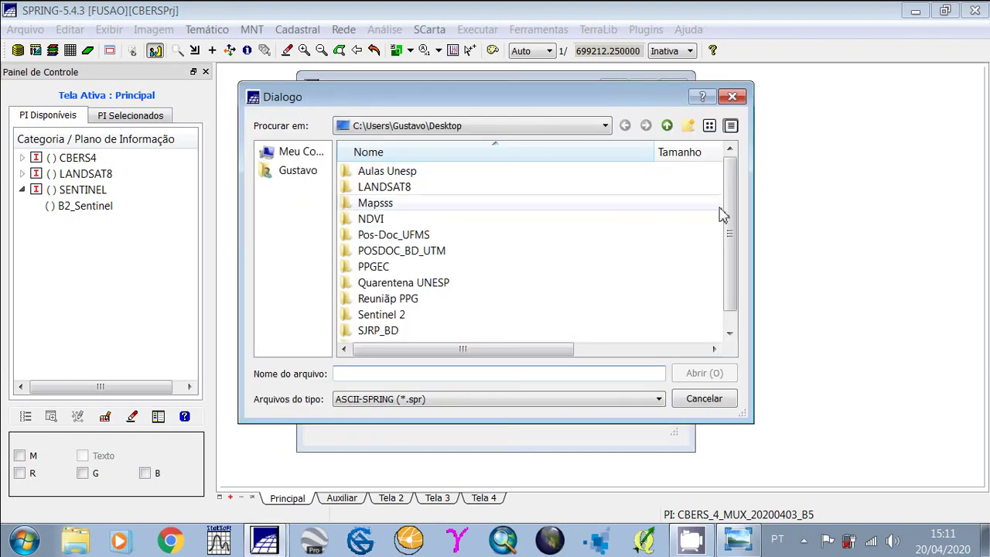
drag(737, 226, 734, 247)
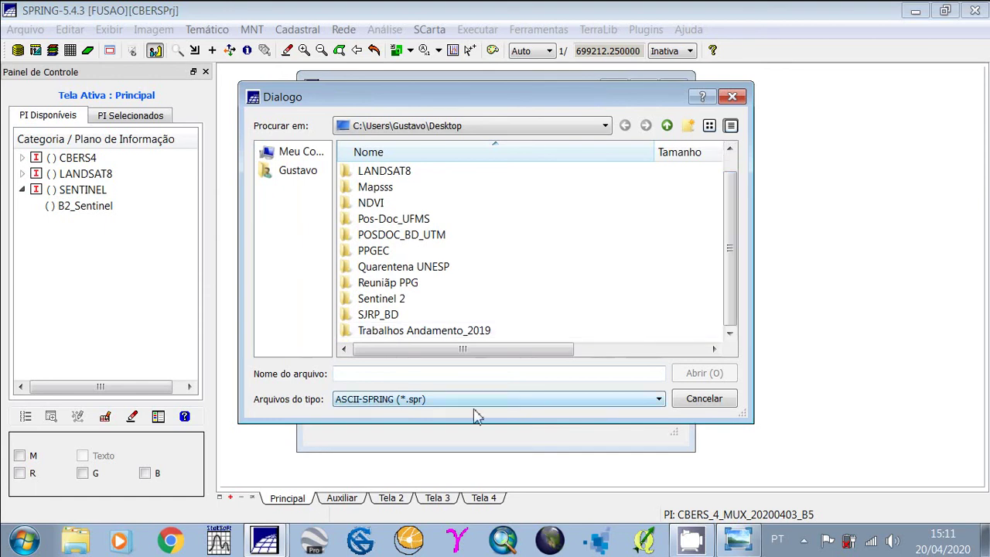
click(660, 400)
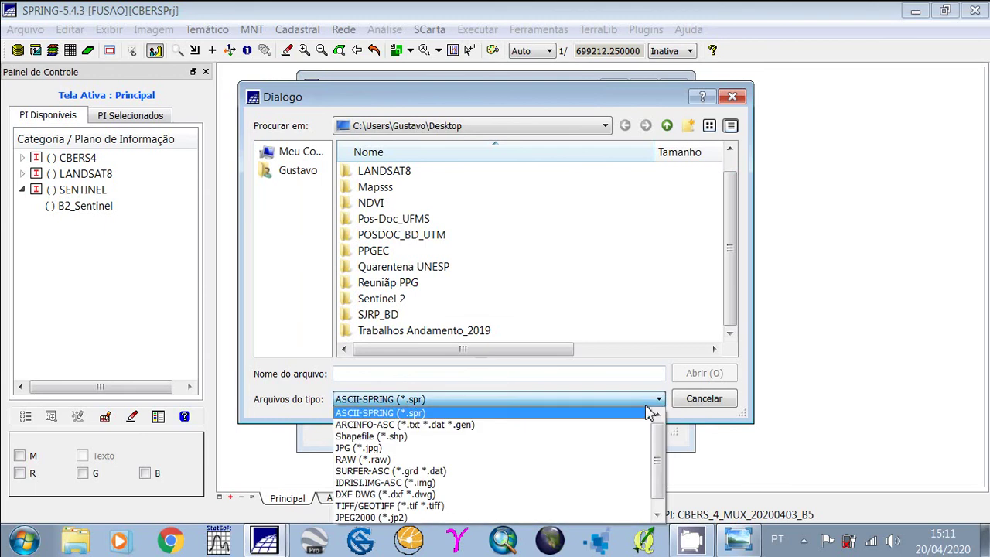
click(434, 507)
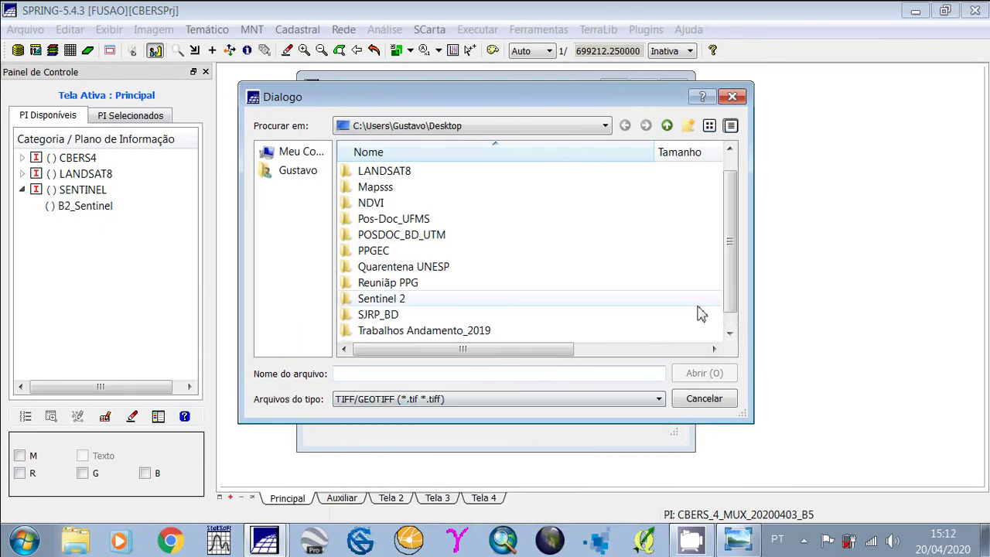
Step: Try to load SENTINEL_B08_2020.tif from the desktop as the import file without expanding the project area
drag(729, 311, 728, 325)
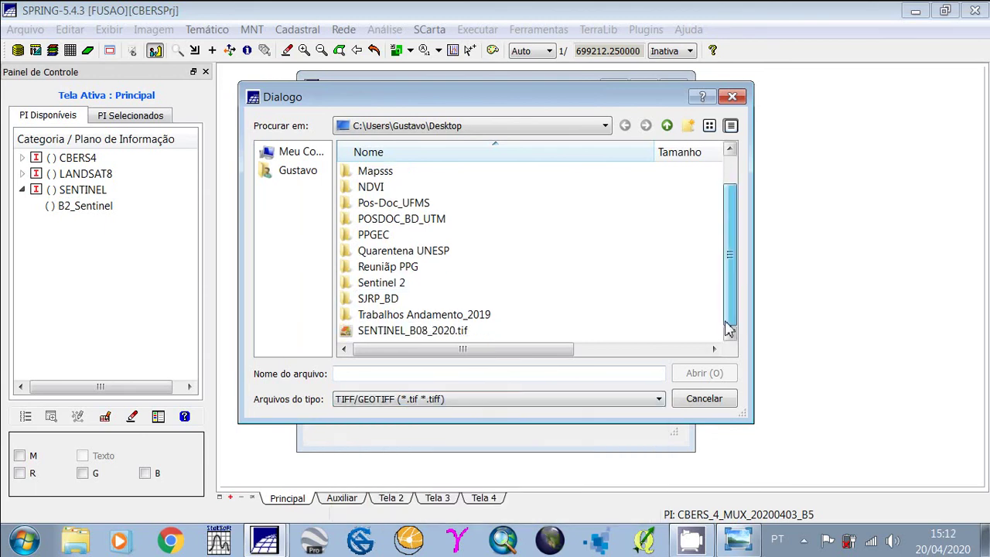
click(412, 331)
click(713, 373)
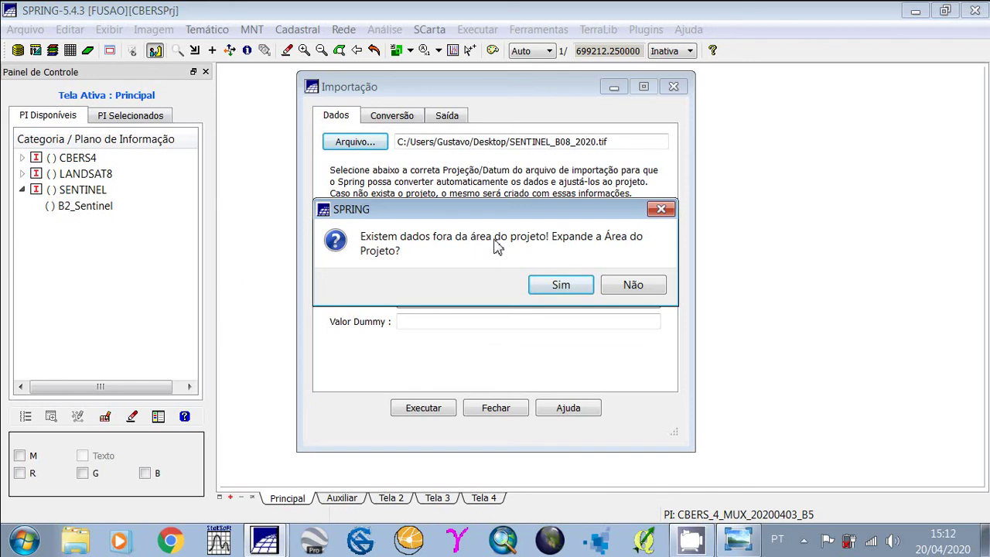
click(641, 286)
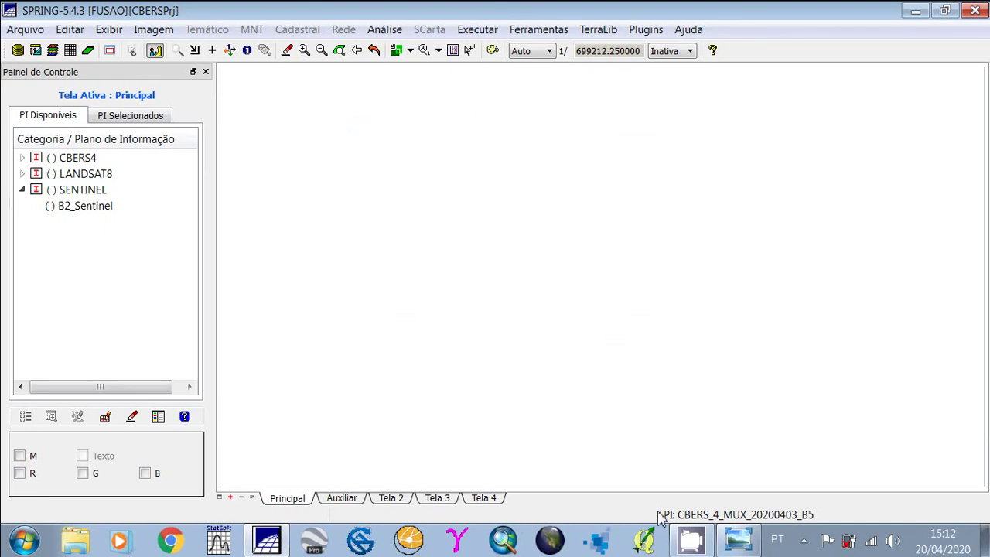
Step: Reopen the vector and raster data import and load SENTINEL_B08_2020.tif, declining to expand the project area
click(17, 29)
mouse_move(163, 235)
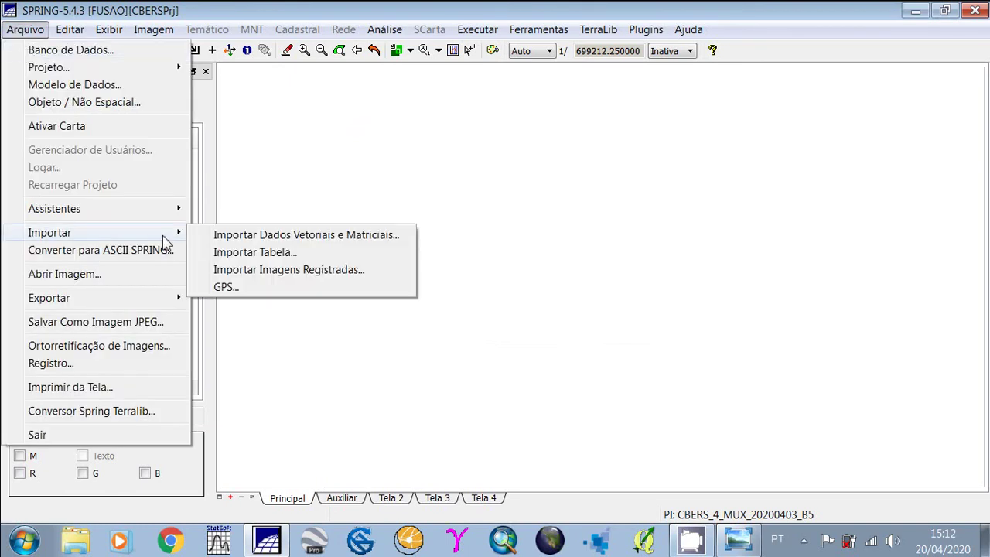
click(286, 236)
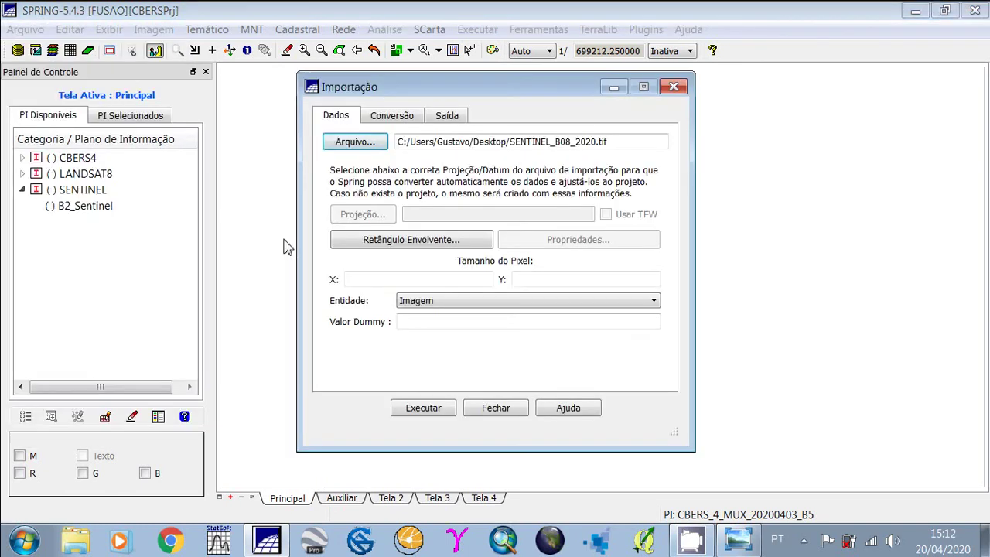
click(357, 144)
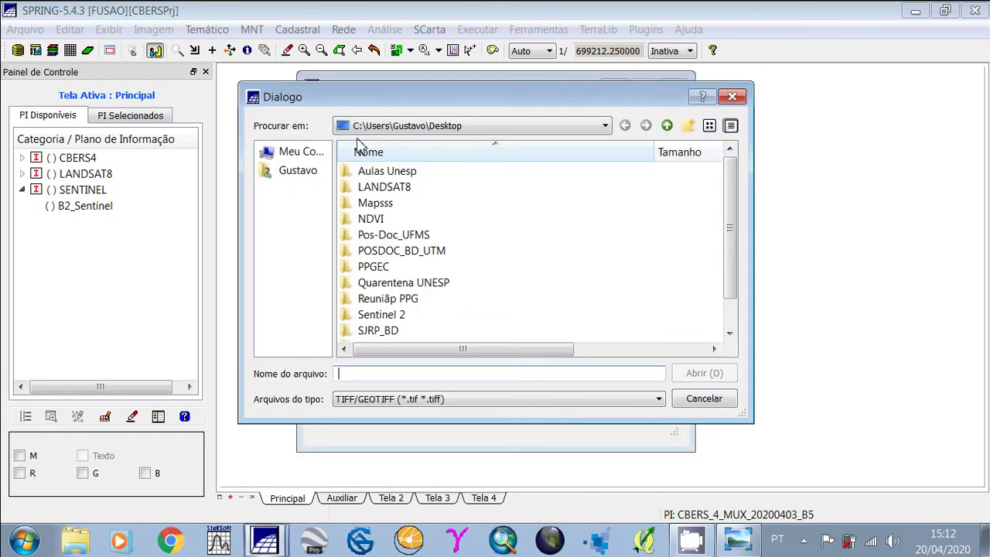
scroll(742, 249, down, 1)
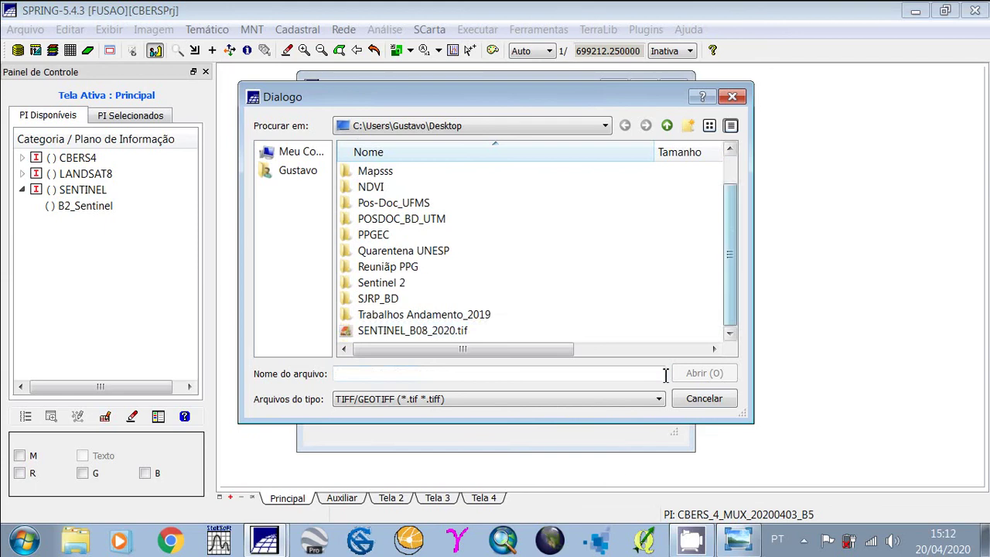
click(412, 330)
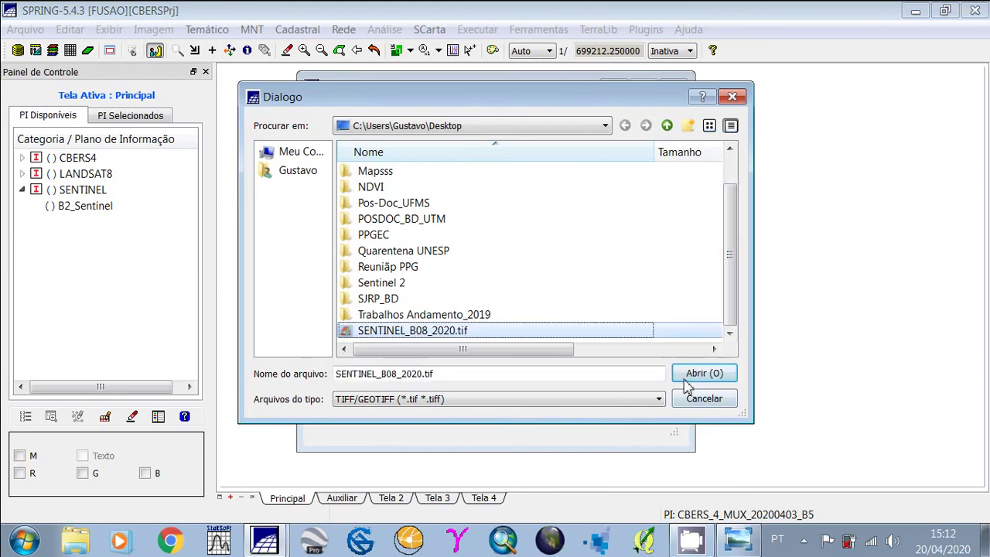
click(688, 375)
click(630, 285)
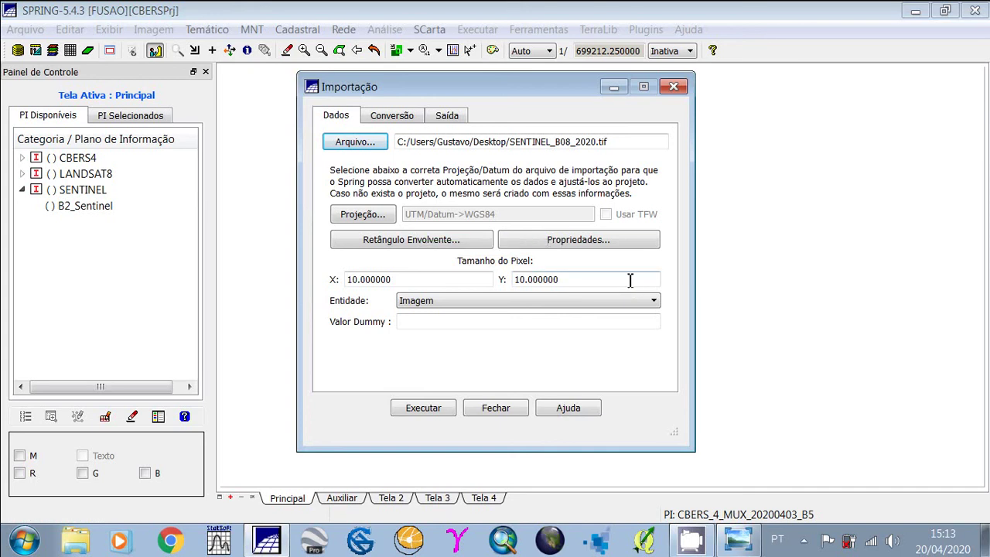
Step: Set the import's output category to SENTINEL
click(445, 120)
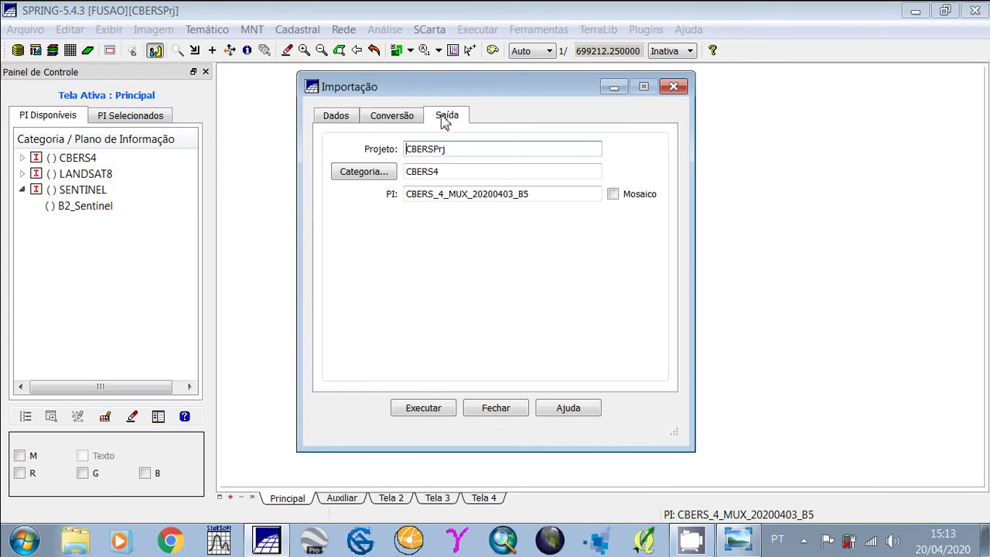
click(373, 178)
click(442, 291)
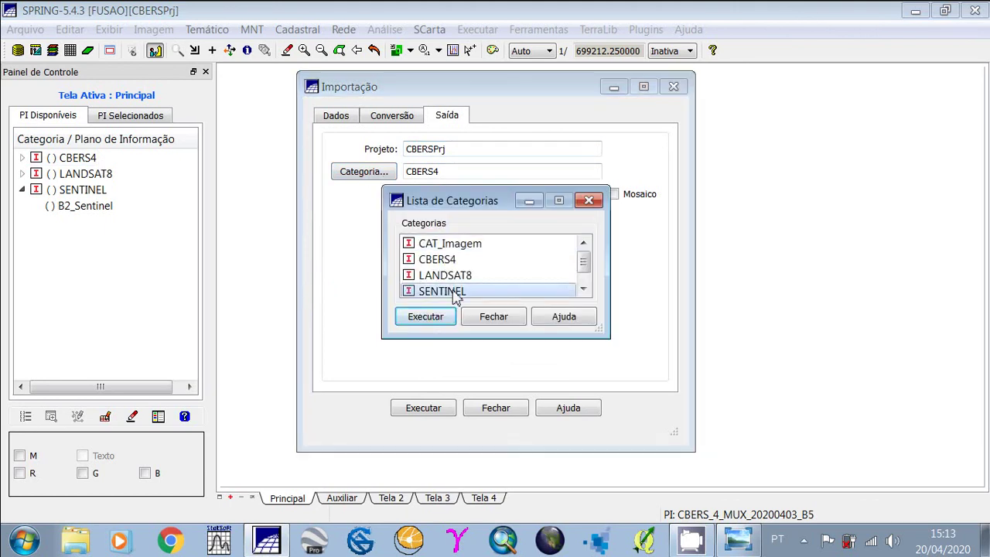
click(426, 317)
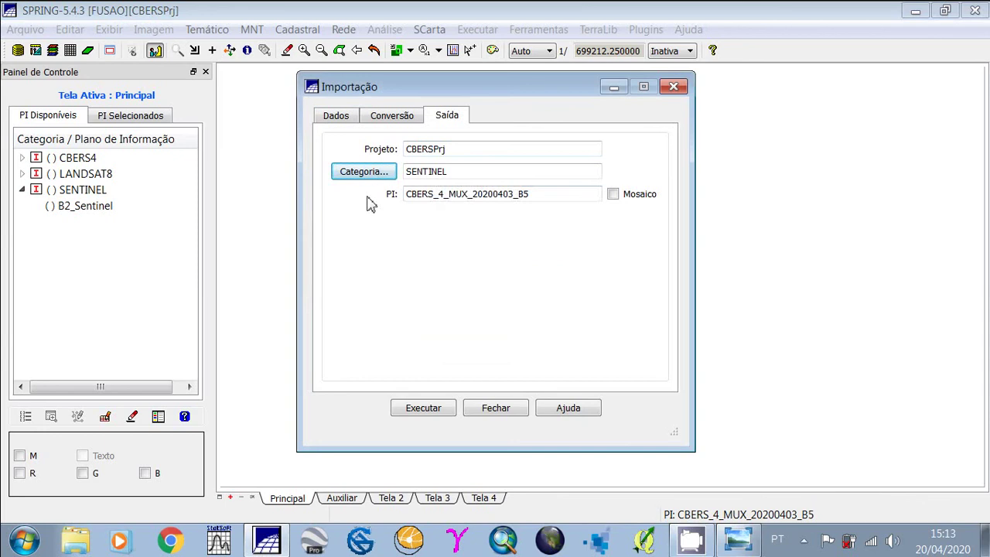
Step: Name the output information layer (PI) B8_Sentinel and run the import
drag(519, 195, 405, 197)
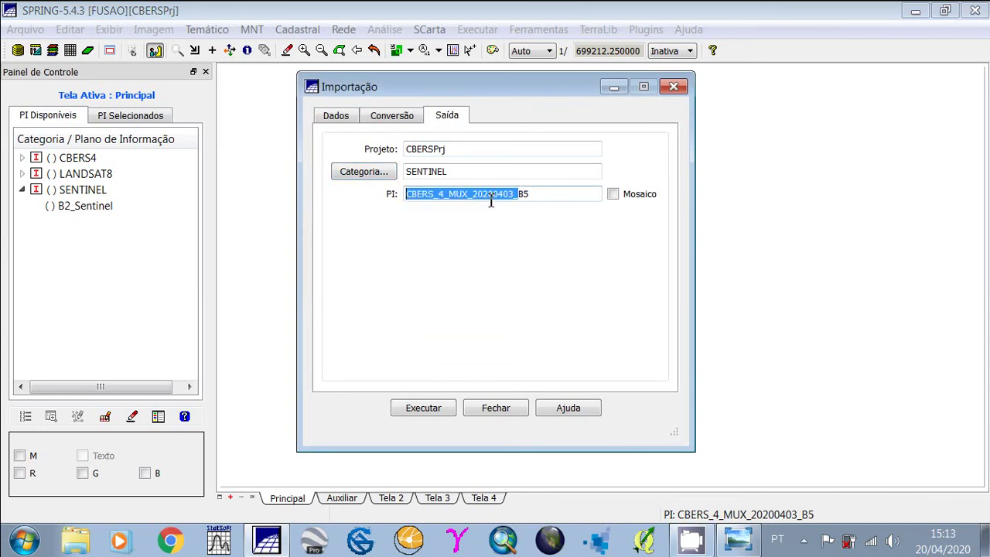
key(Delete)
key(Delete)
key(Delete)
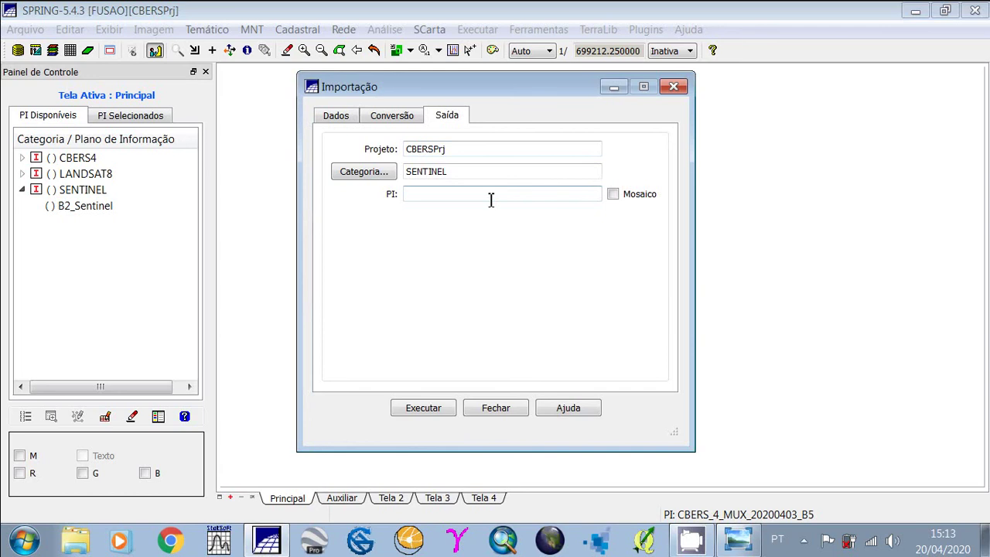
text(S)
key(BackSpace)
text(B8_Sentinel)
click(425, 410)
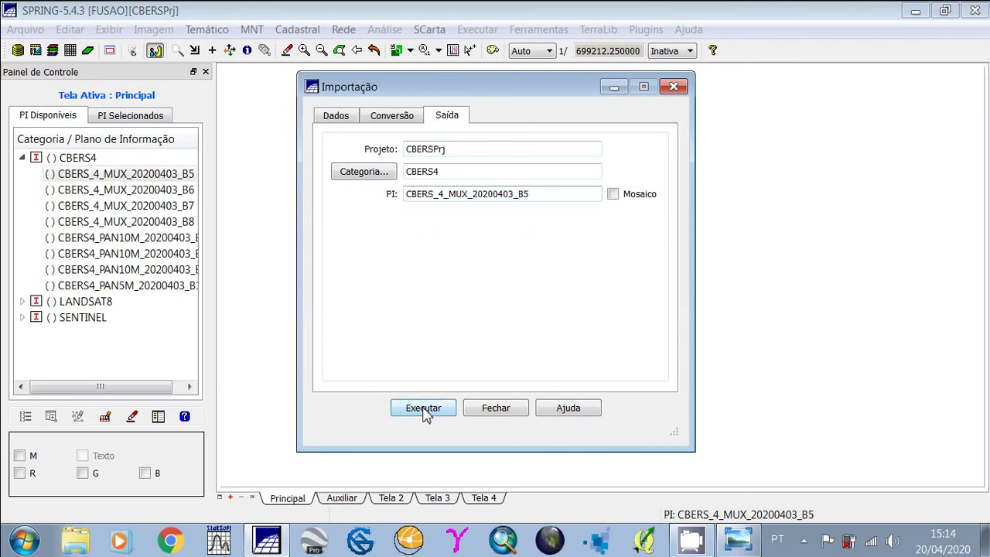
Step: Close the import dialog and expand the SENTINEL category in place of CBERS4
click(496, 409)
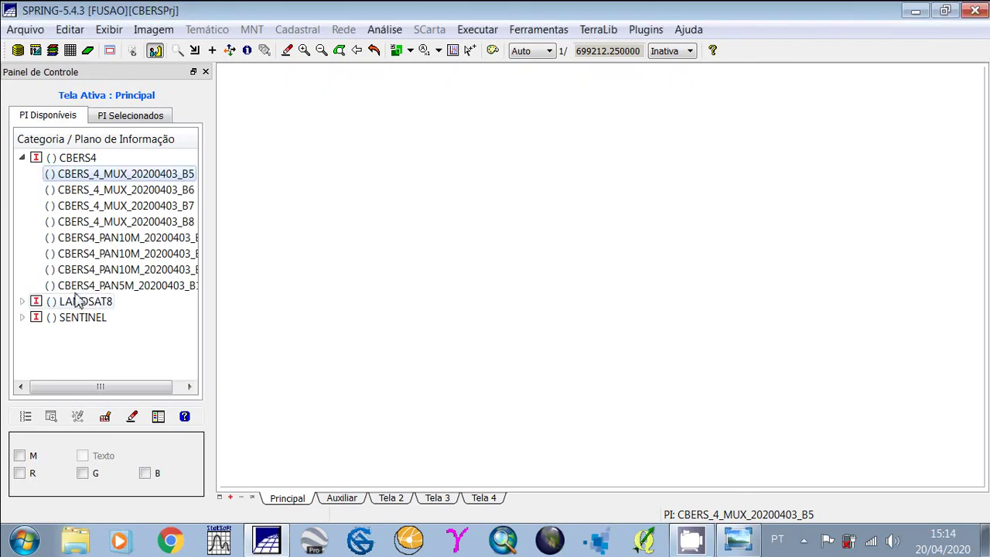
click(22, 157)
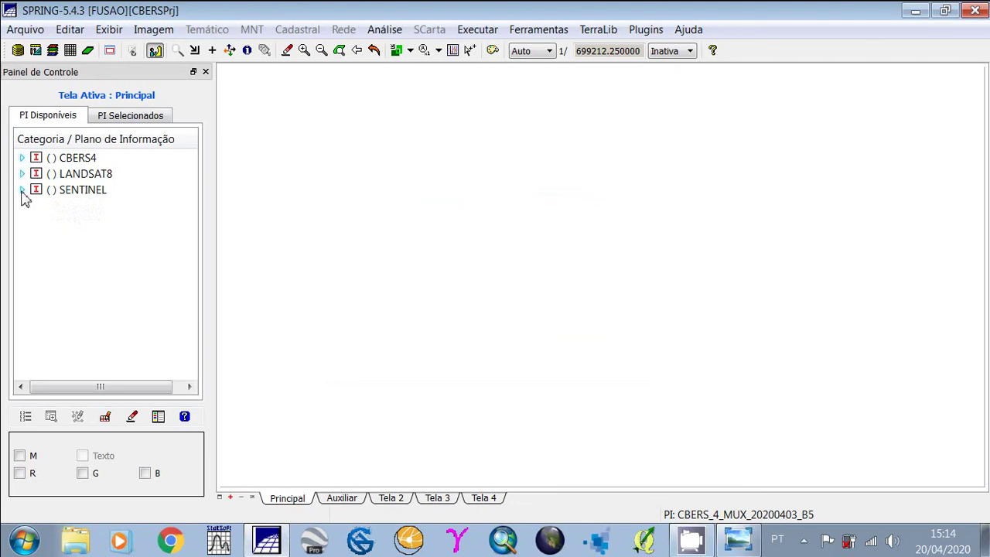
click(22, 191)
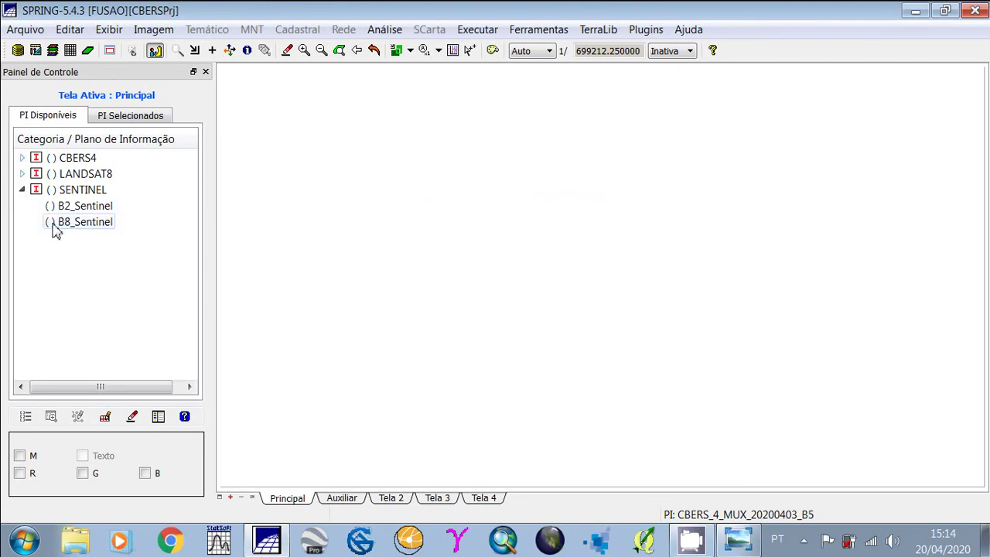
Step: Display the B8_Sentinel layer in monochrome (M) on the Principal screen
click(49, 226)
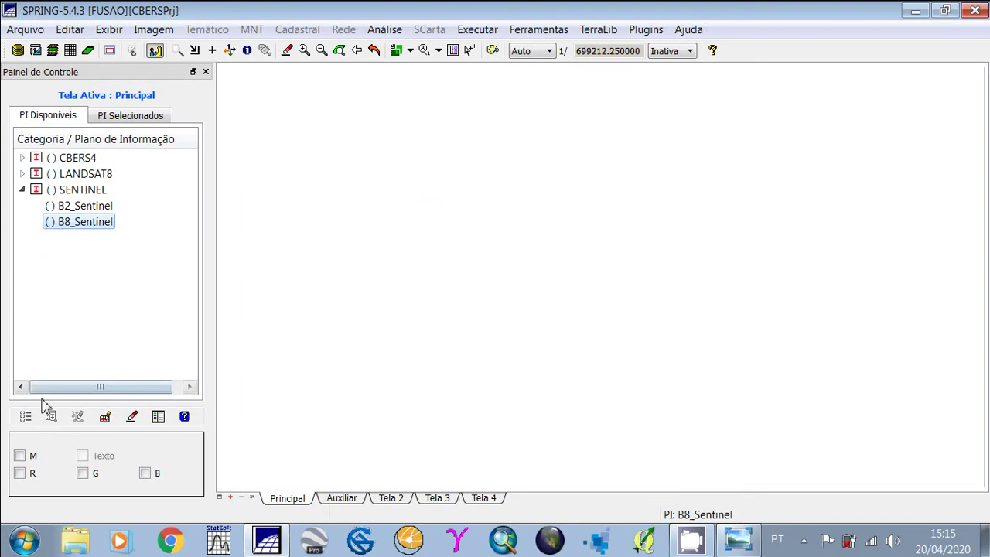
click(20, 457)
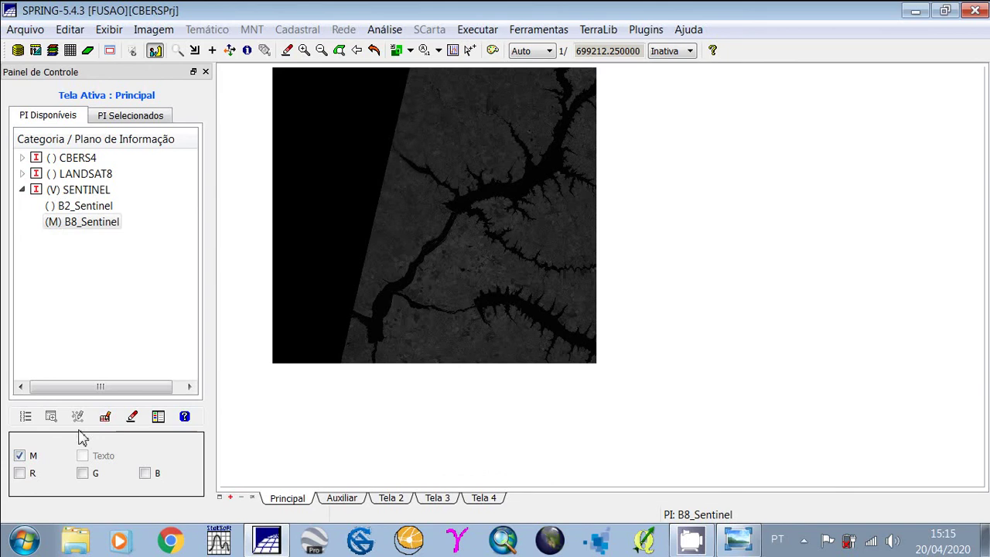
Step: Display LANDSAT8 band LO8_2019_B5_REC in monochrome on the Auxiliar screen, replacing the initially chosen LO8_2019_B8_REC
click(341, 499)
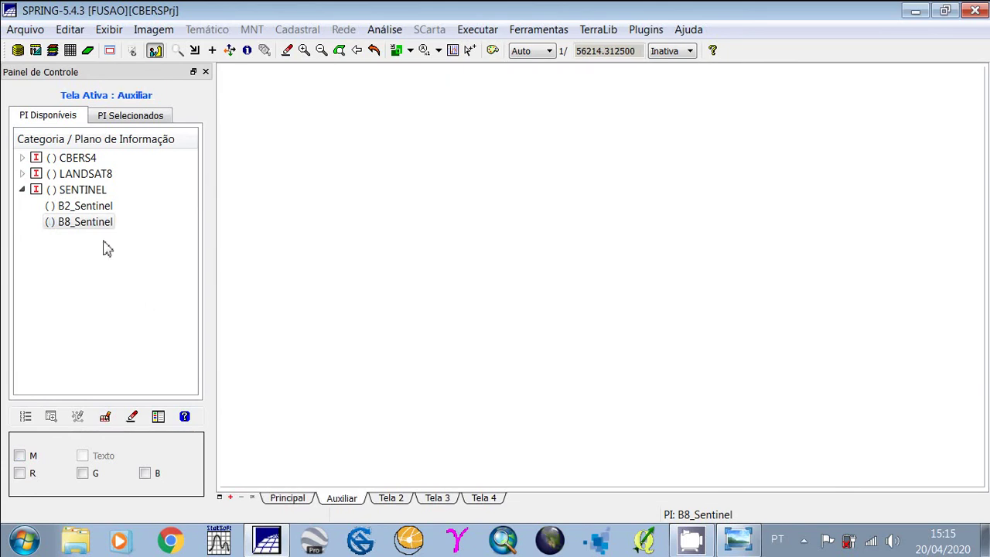
click(22, 173)
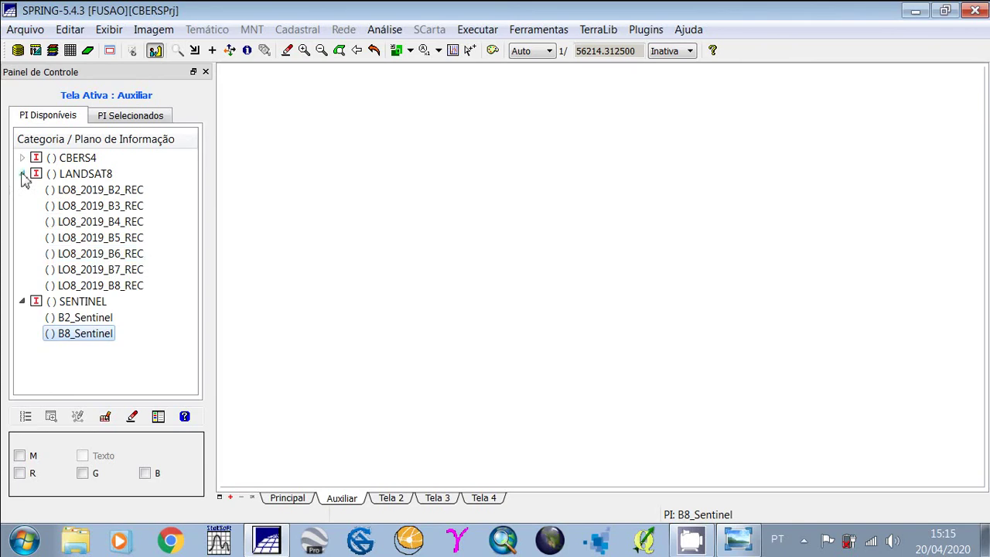
click(91, 287)
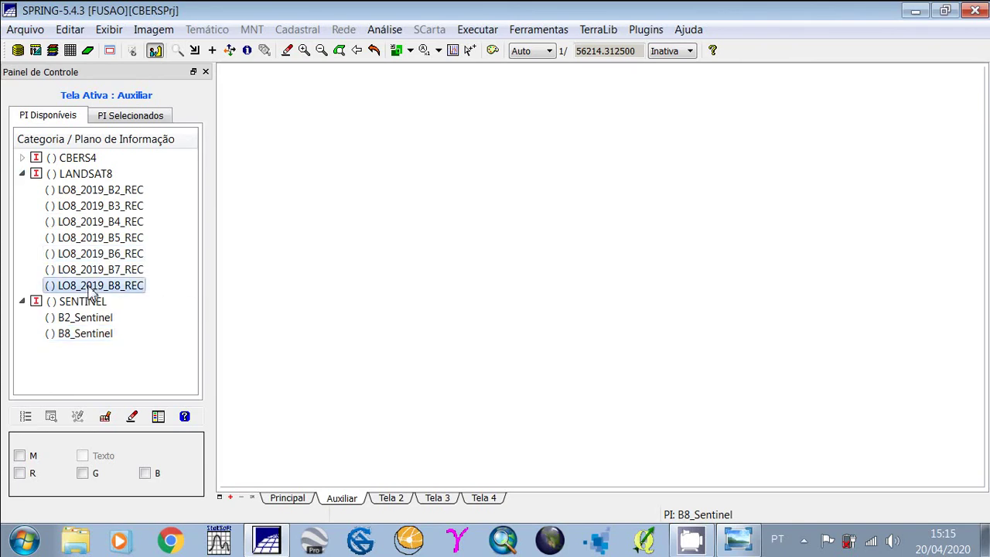
click(19, 456)
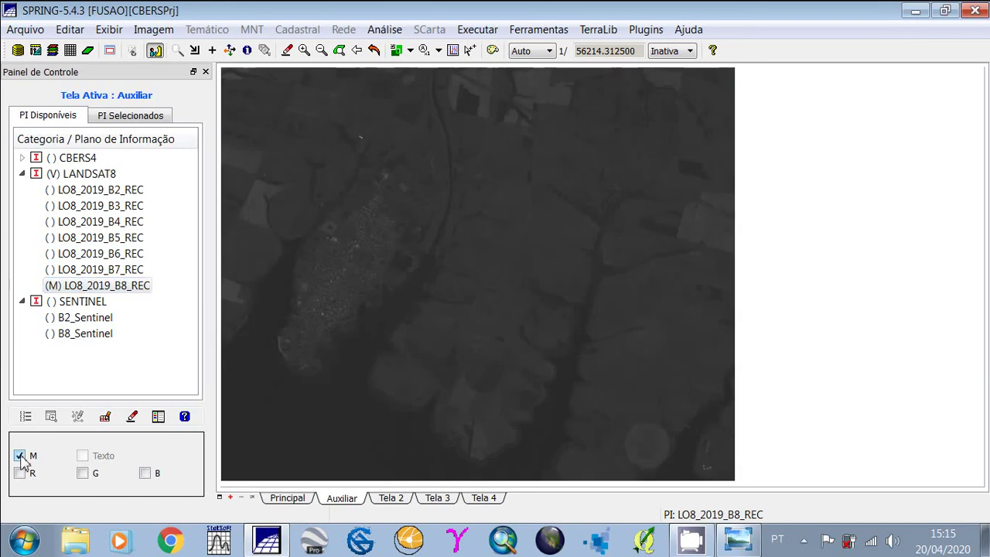
click(51, 285)
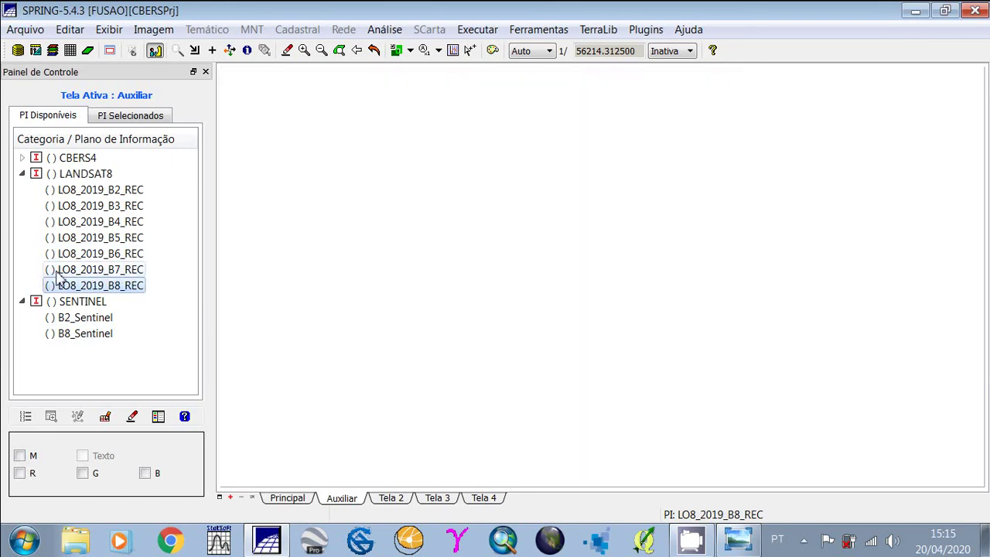
click(52, 237)
click(20, 455)
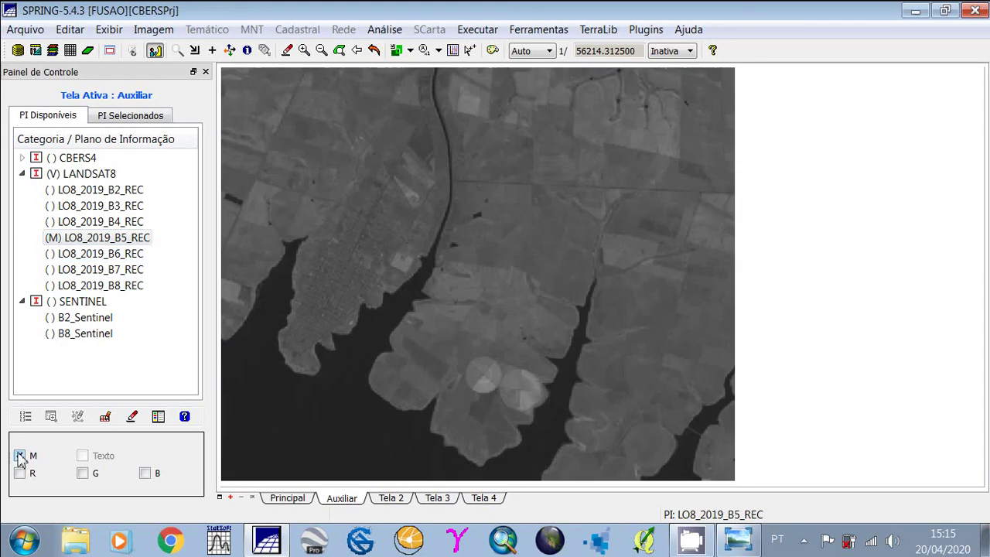
Step: Restore the full-extent view on both the Auxiliar and Principal screens
click(373, 51)
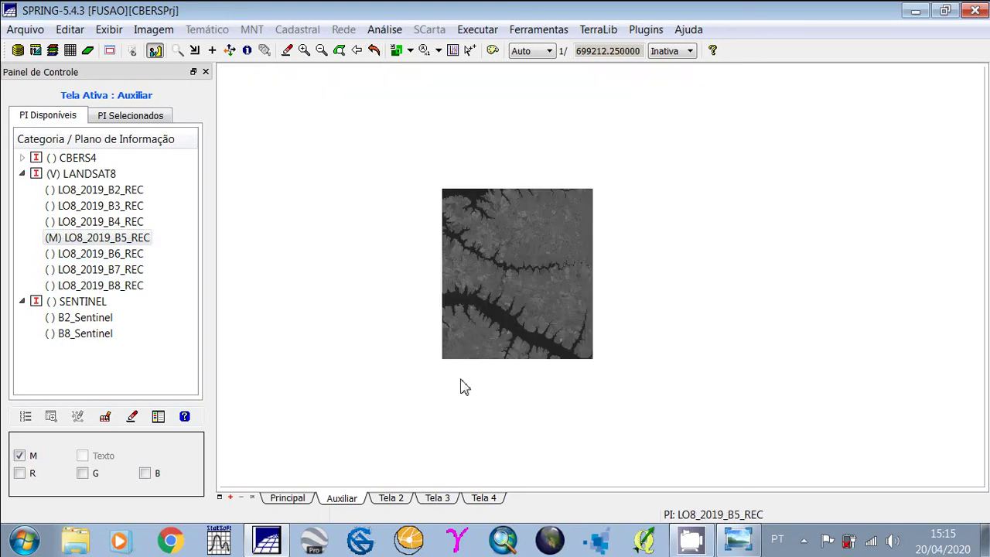
click(277, 500)
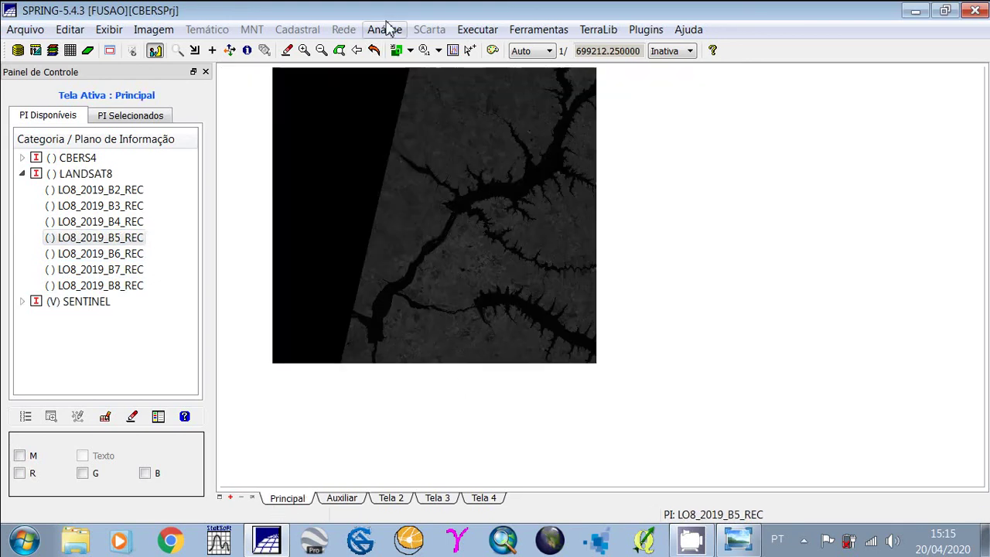
click(372, 51)
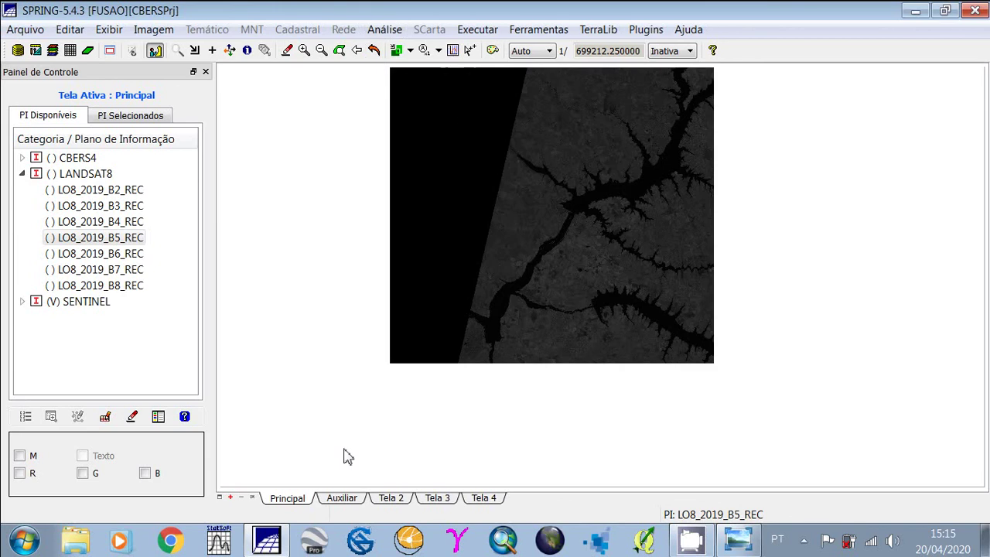
Step: Couple the Auxiliar screen to the Principal screen
click(340, 498)
click(300, 500)
click(410, 50)
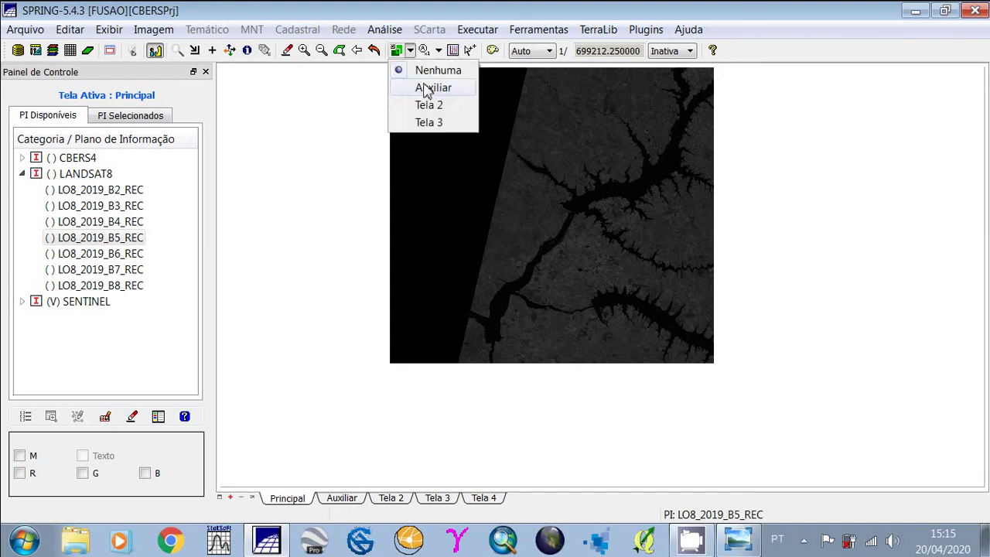
click(429, 88)
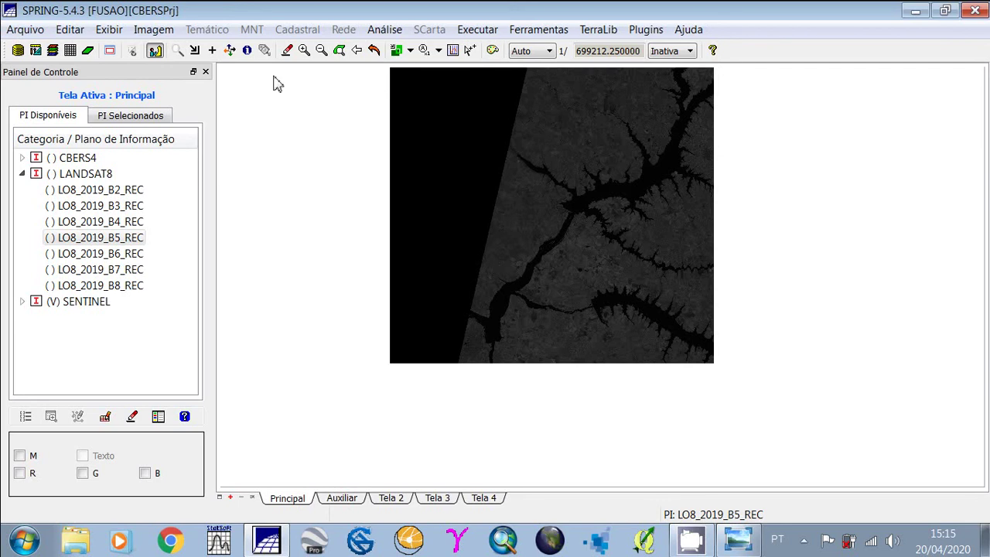
Step: Zoom into farmland on the Sentinel image, frame a coupled comparison window over the curved feature, and restore the full extent
click(177, 50)
drag(556, 256, 581, 286)
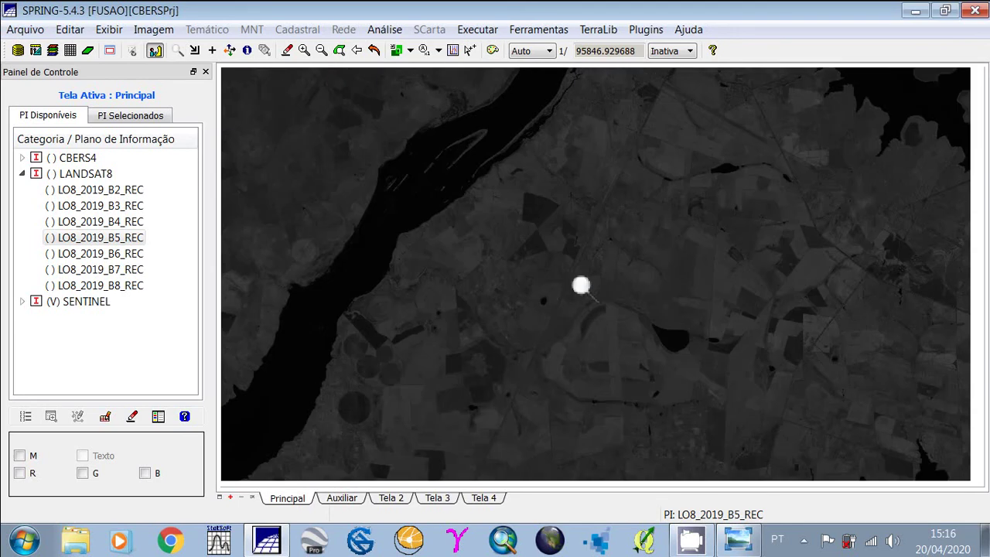
drag(465, 228, 662, 376)
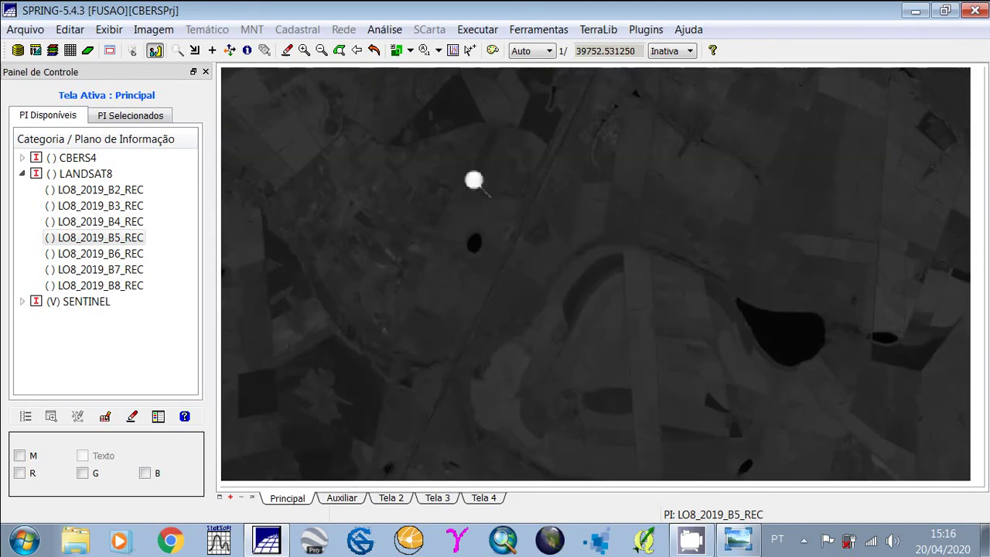
drag(386, 173, 856, 413)
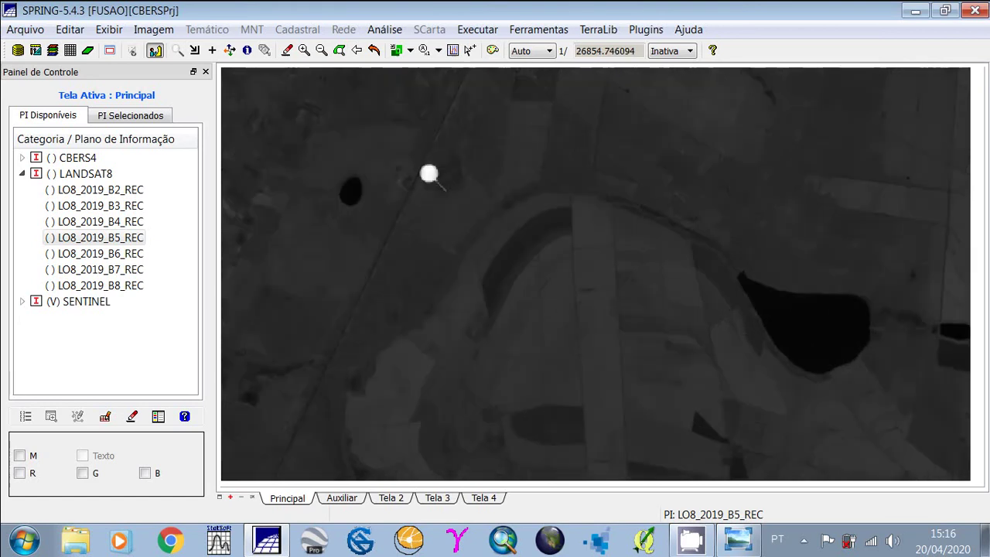
click(194, 50)
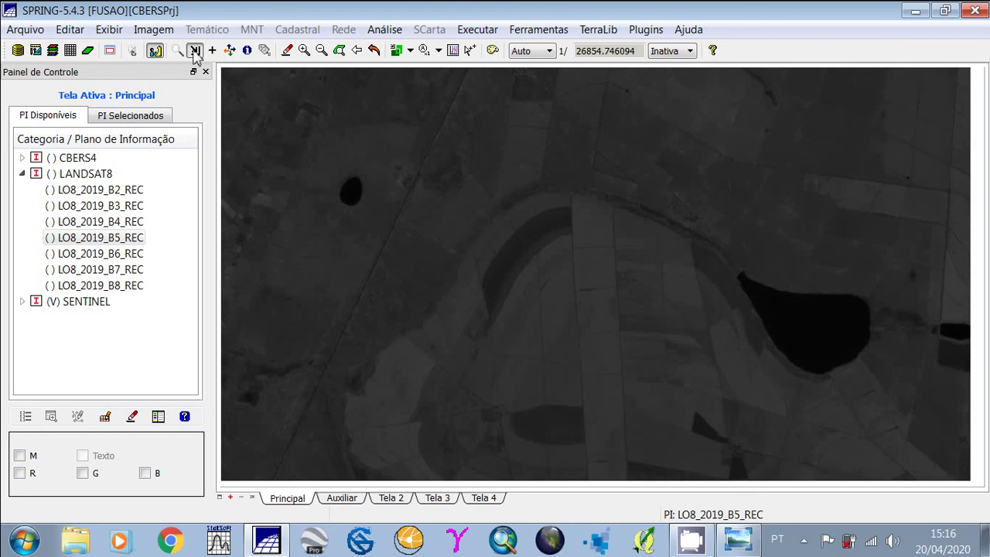
drag(525, 160, 655, 280)
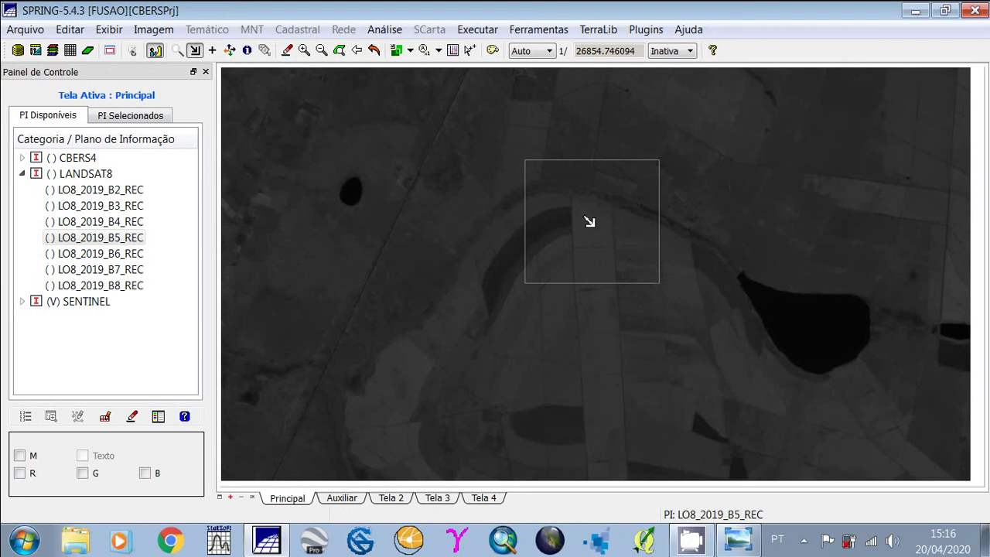
click(590, 221)
drag(589, 221, 369, 70)
click(375, 50)
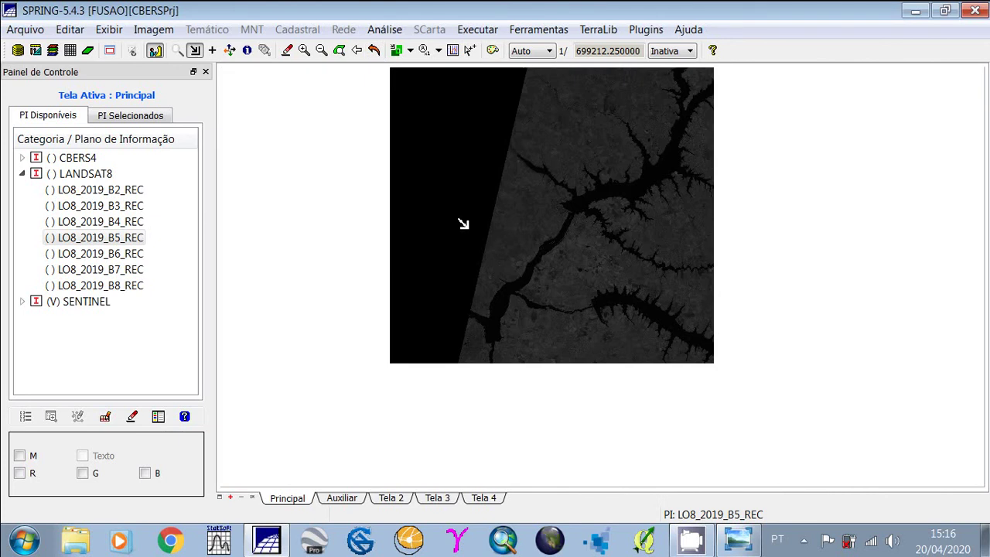
Step: Zoom in around the dark rectangular reservoir northwest of the town and sweep a coupled window to compare Sentinel B8 with Landsat B5
click(177, 50)
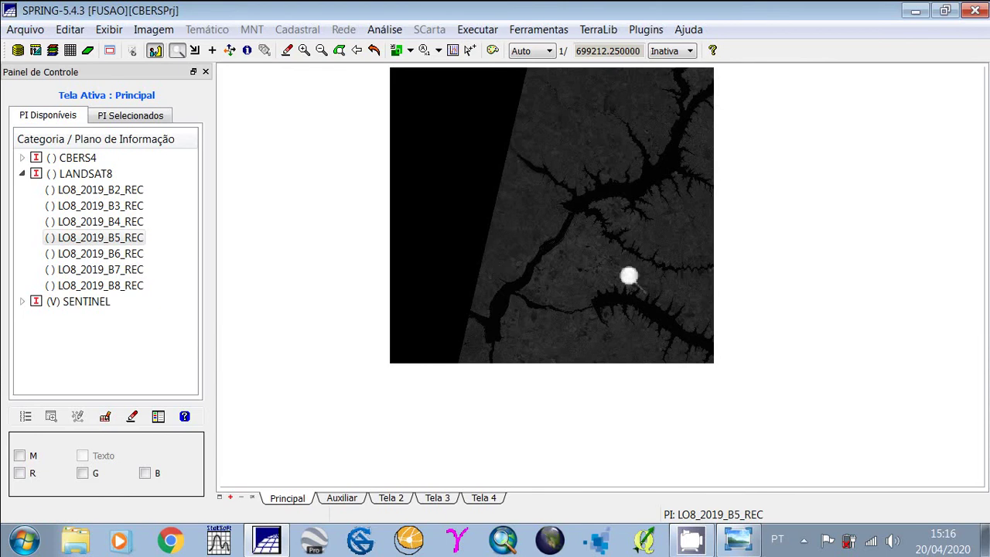
drag(648, 288, 689, 320)
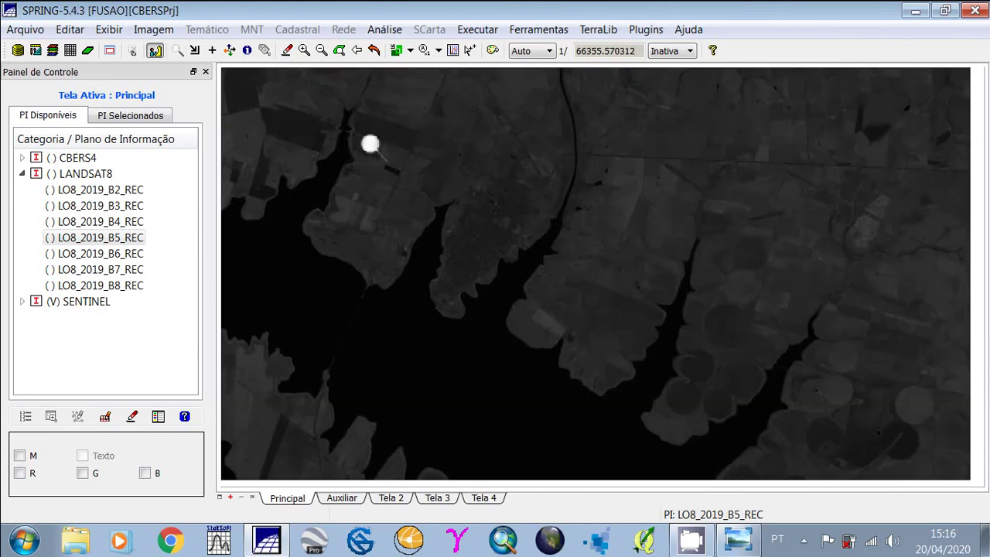
drag(371, 137, 613, 273)
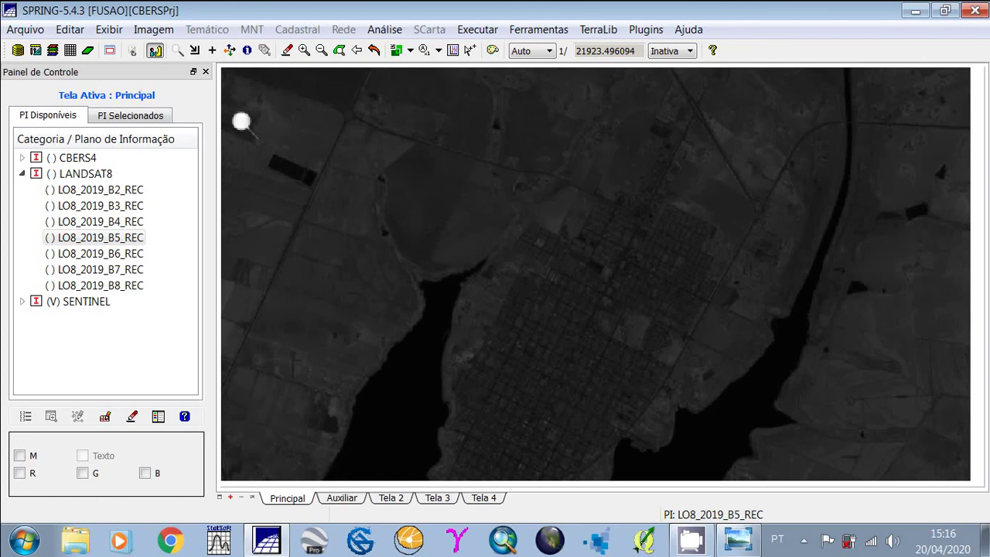
drag(241, 121, 483, 304)
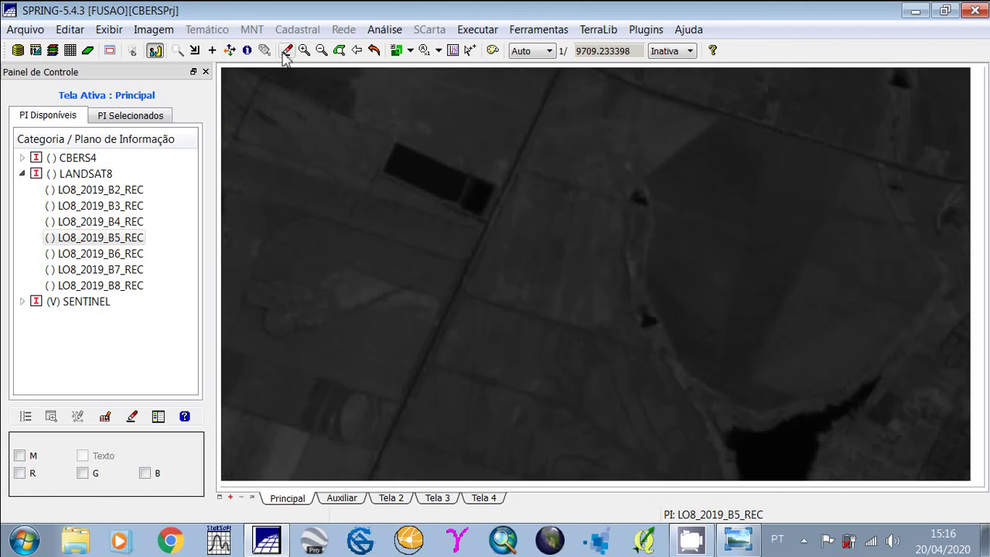
drag(267, 120, 355, 211)
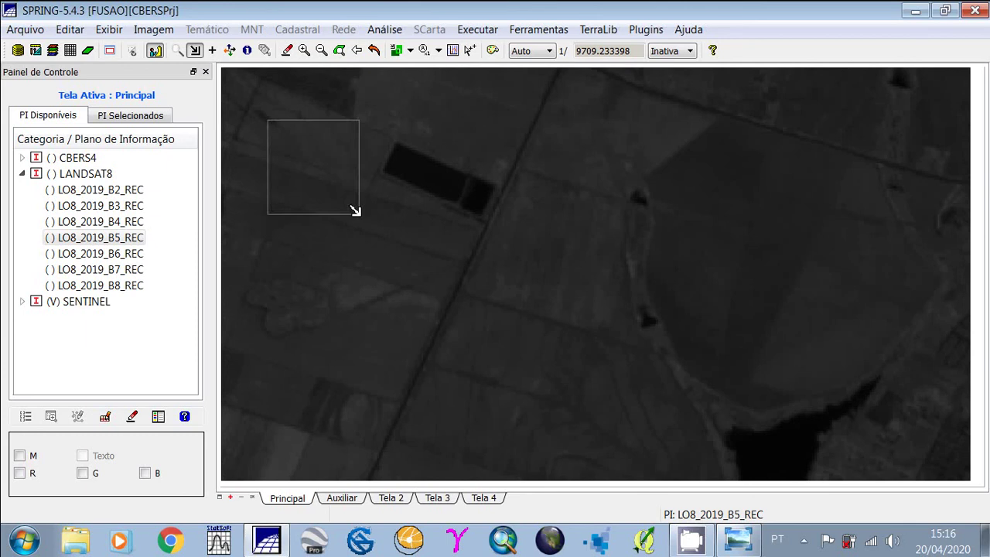
click(355, 210)
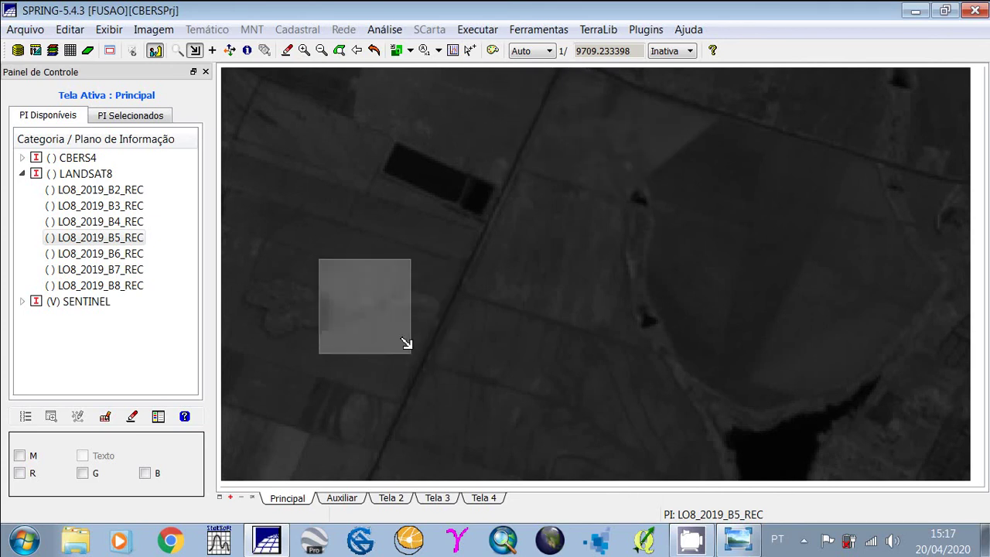
Step: Remove LO8_2019_B5_REC from the Auxiliar screen display
click(341, 499)
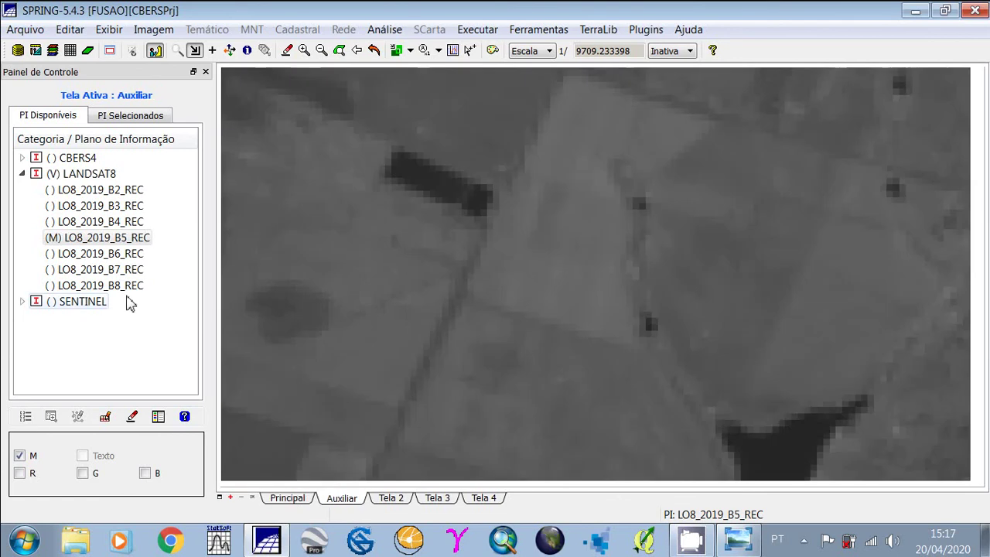
click(77, 238)
click(60, 242)
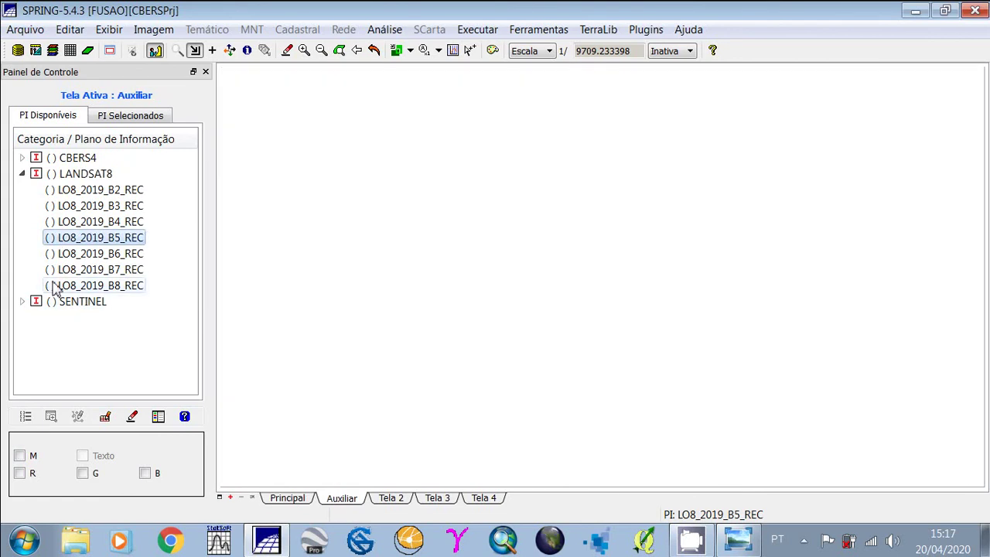
Step: Return to the Principal screen, change its screen coupling and restore the full extent
click(23, 174)
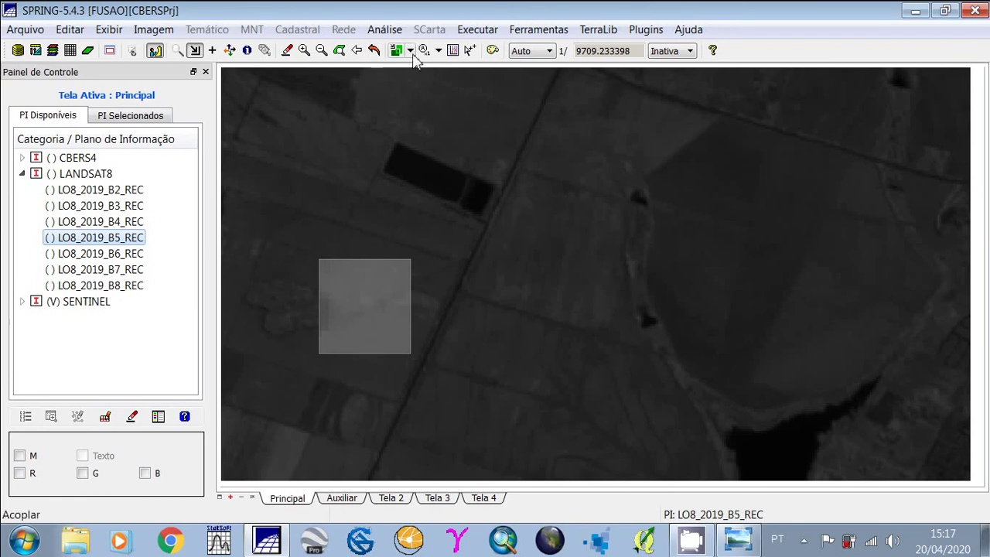
click(410, 51)
click(423, 112)
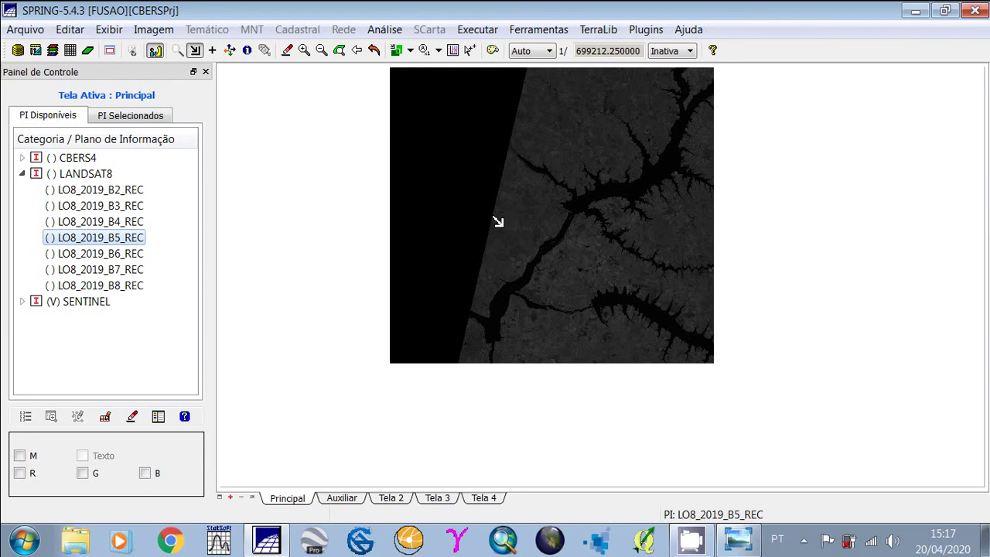
Step: Switch to the LANDSAT8 folder on the desktop, open the OLI image and examine its table of spectral bands and resolutions
click(920, 13)
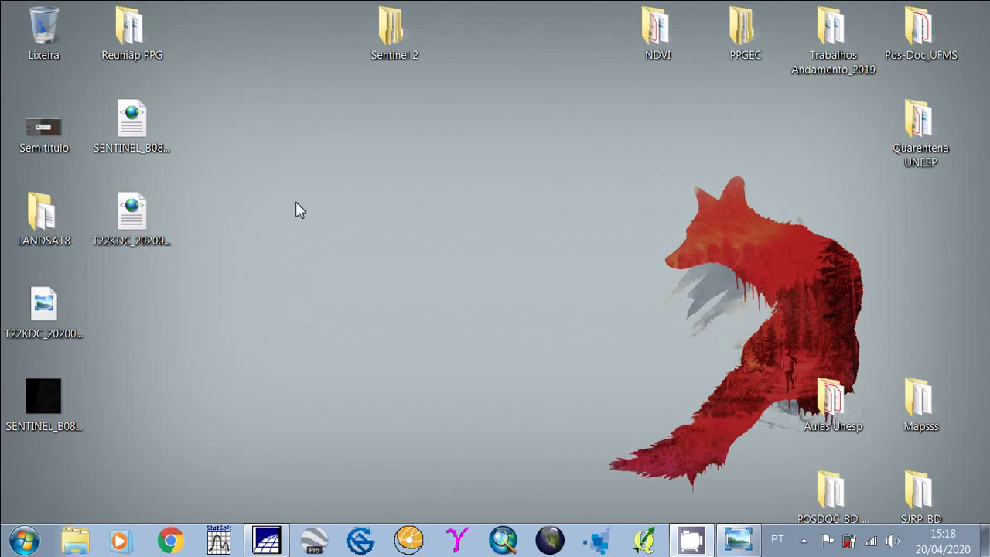
double_click(45, 226)
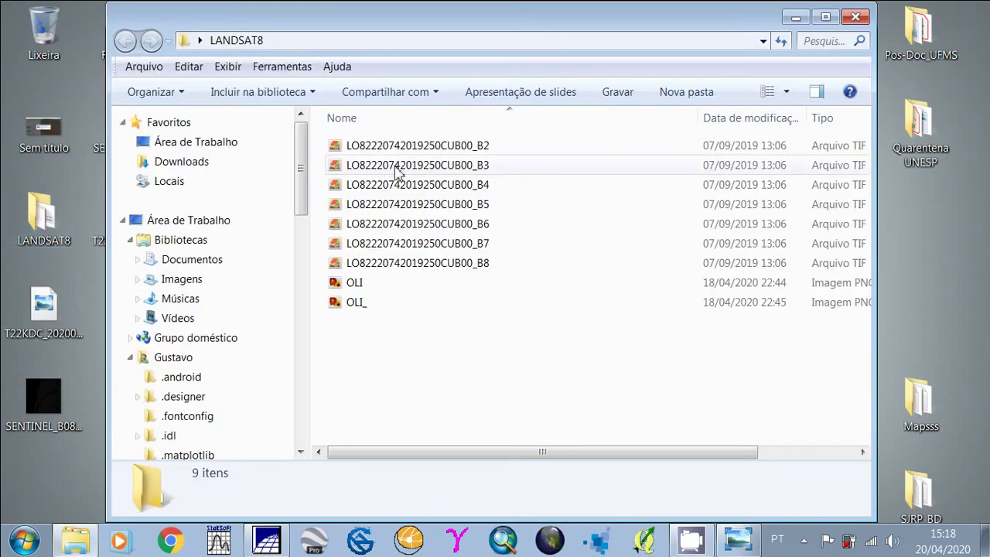
double_click(344, 284)
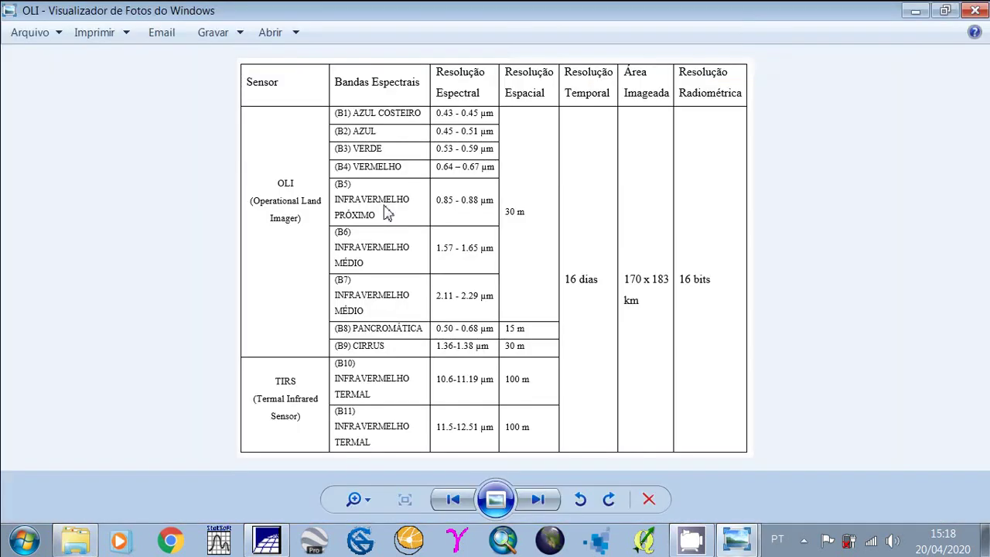
scroll(361, 183, up, 2)
scroll(331, 195, down, 1)
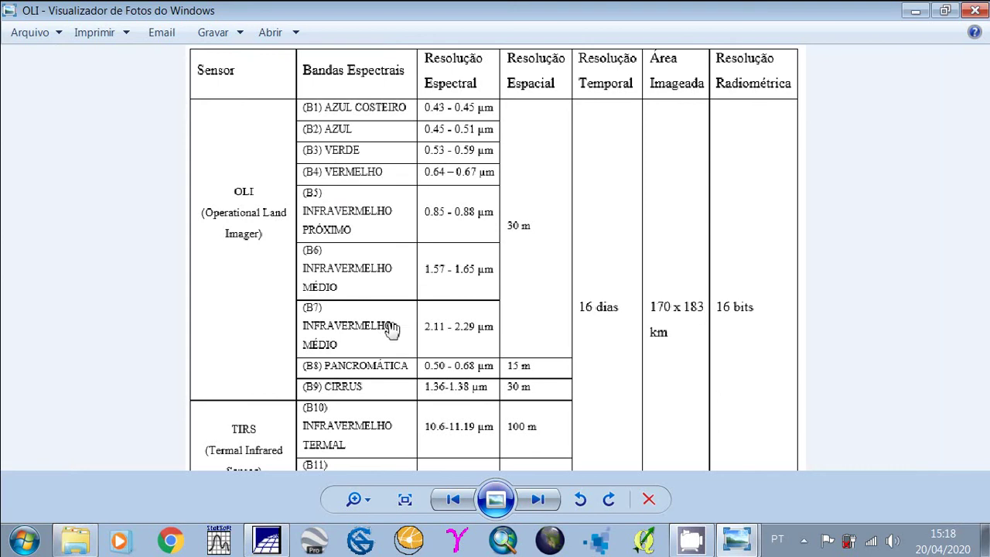
drag(392, 329, 426, 277)
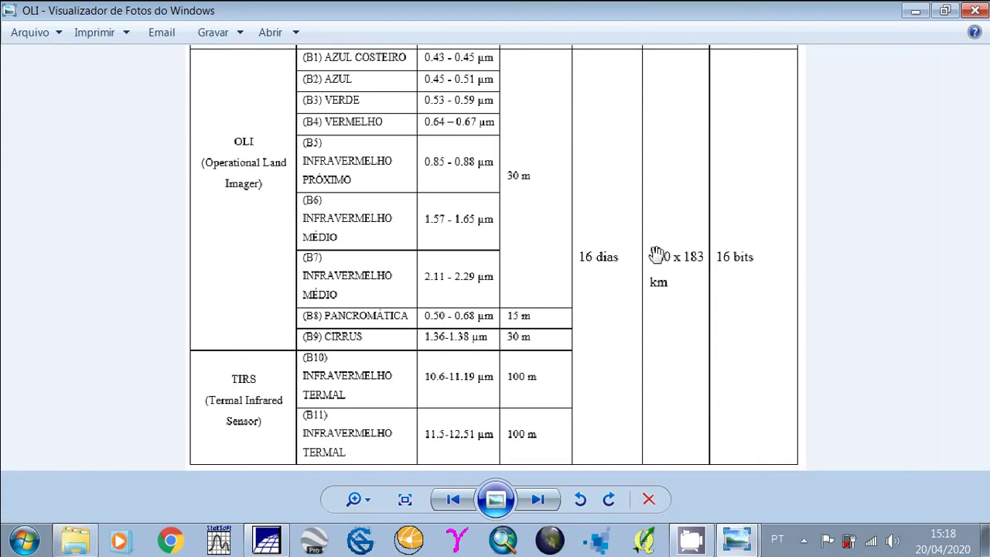
click(974, 11)
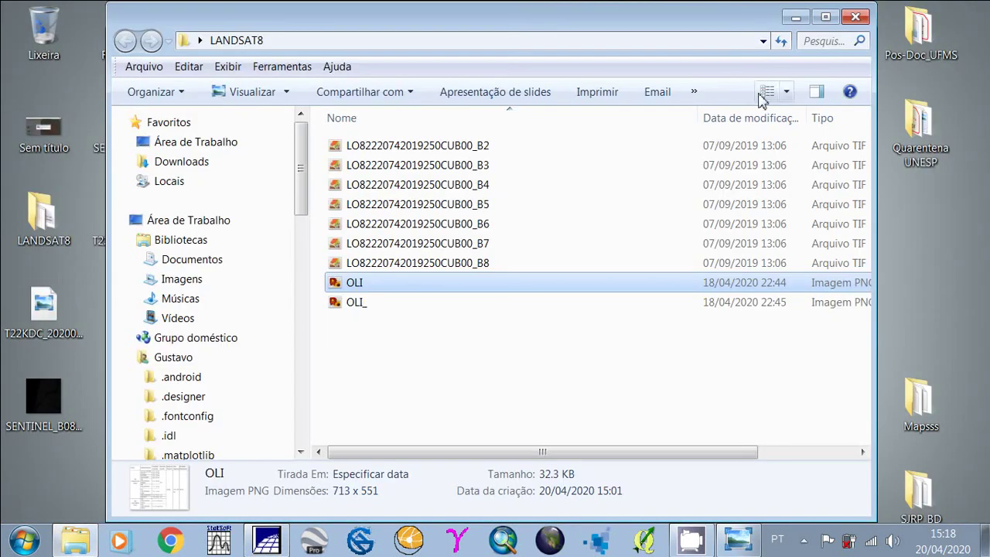
drag(596, 19, 682, 22)
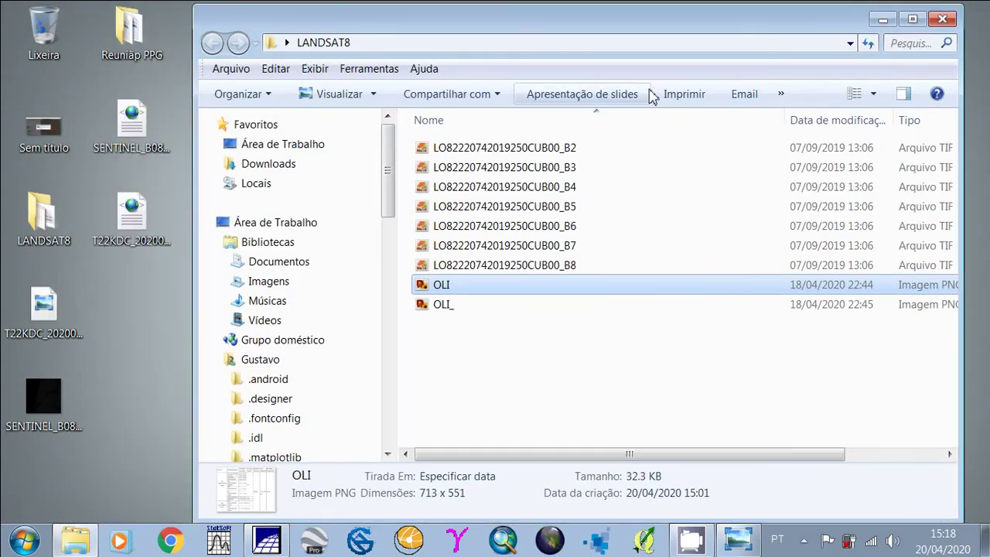
click(505, 267)
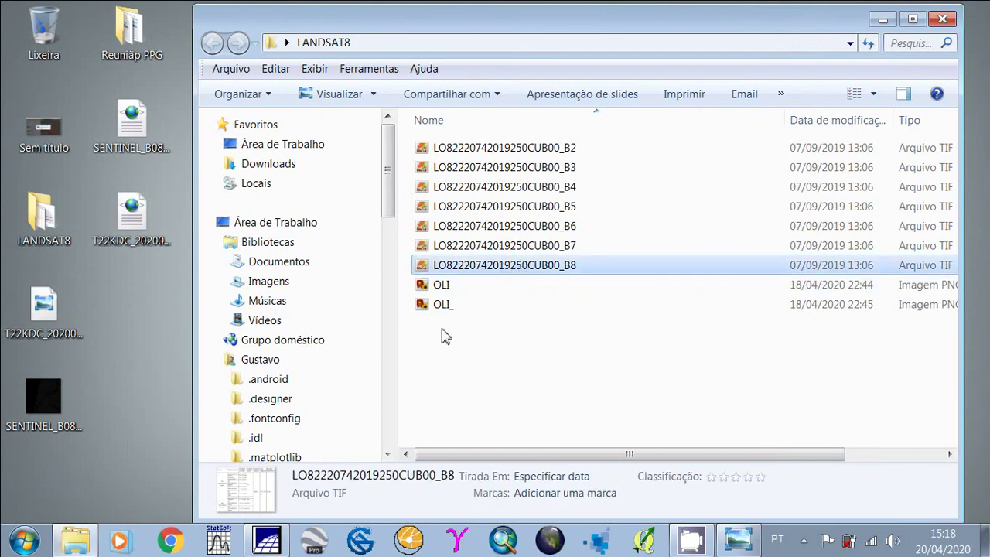
click(146, 388)
key(ctrl+v)
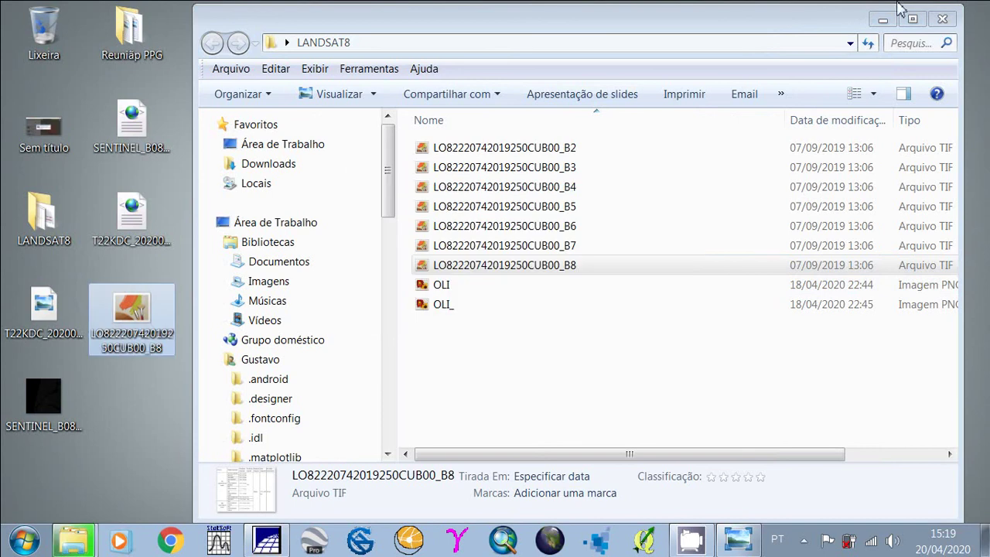
click(941, 19)
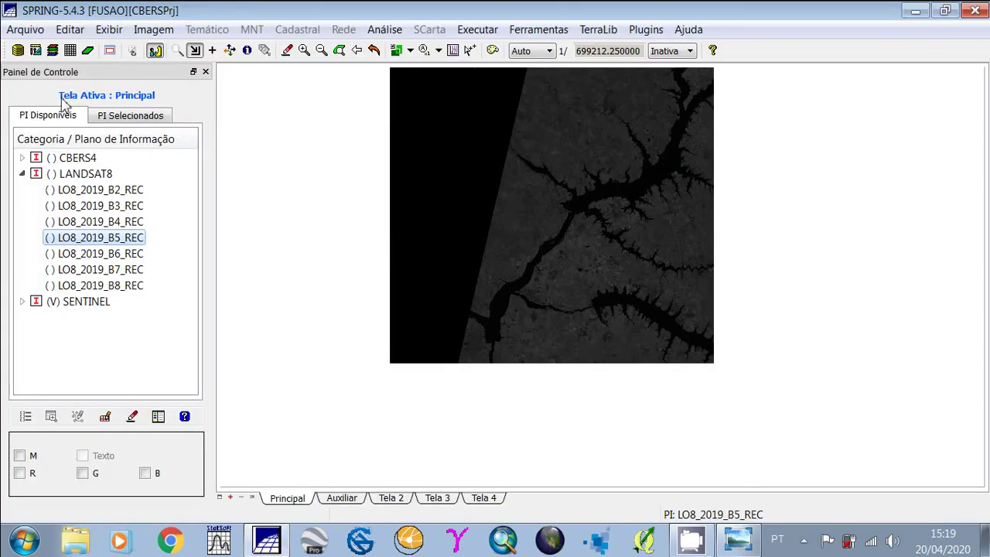
click(26, 29)
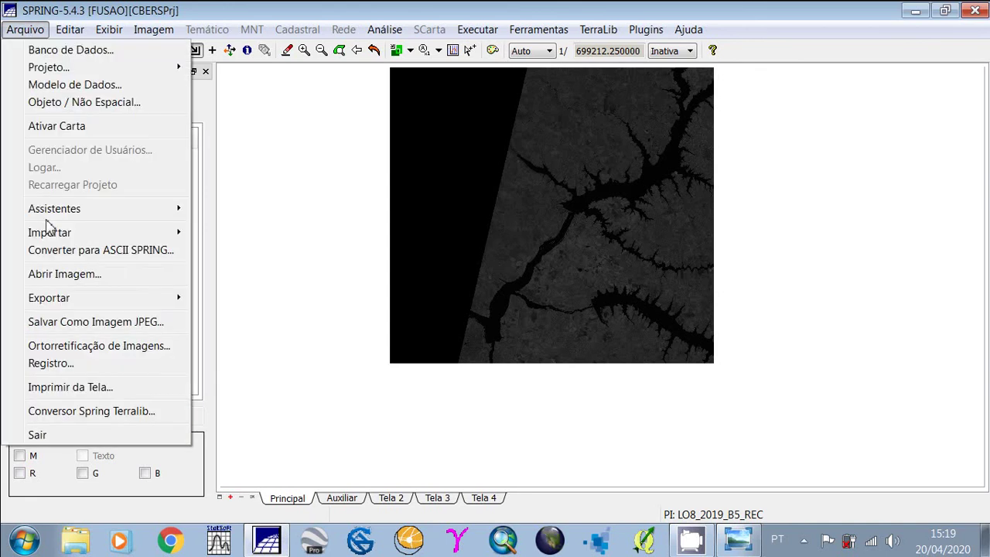
mouse_move(182, 236)
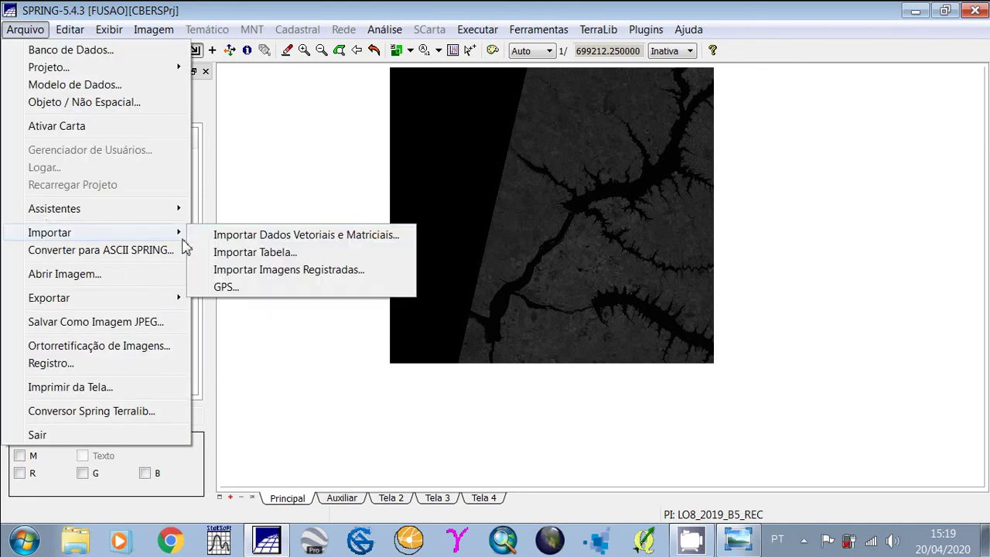
click(258, 235)
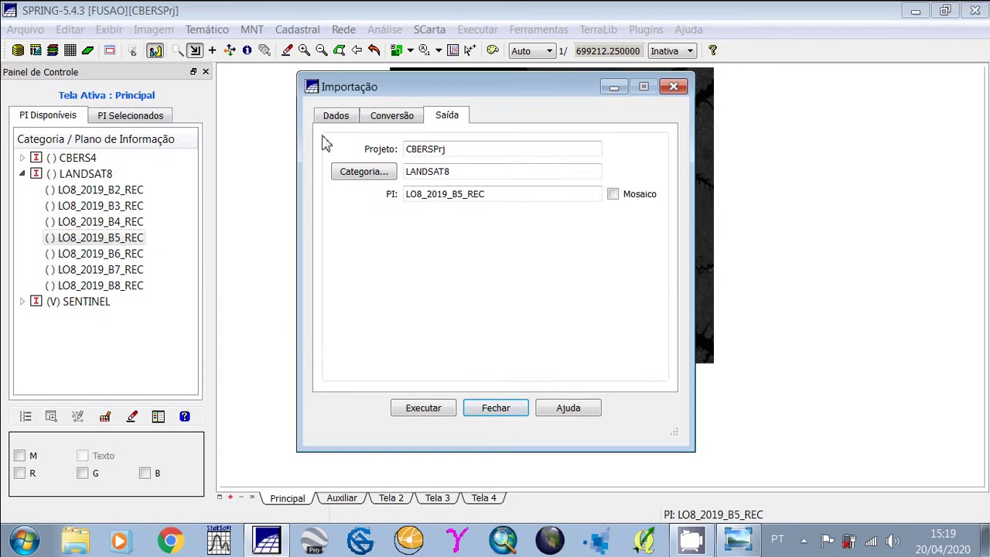
click(335, 115)
click(354, 145)
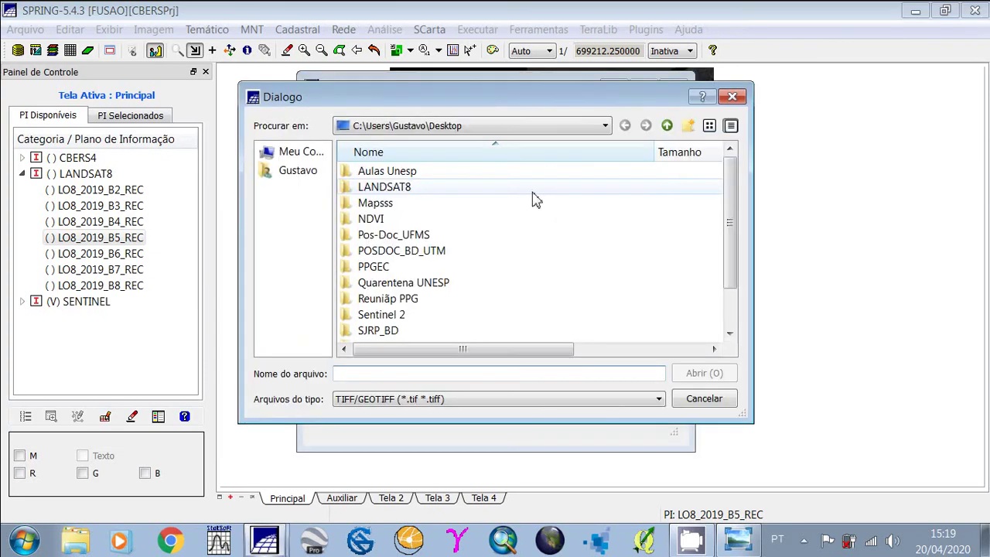
scroll(731, 244, down, 1)
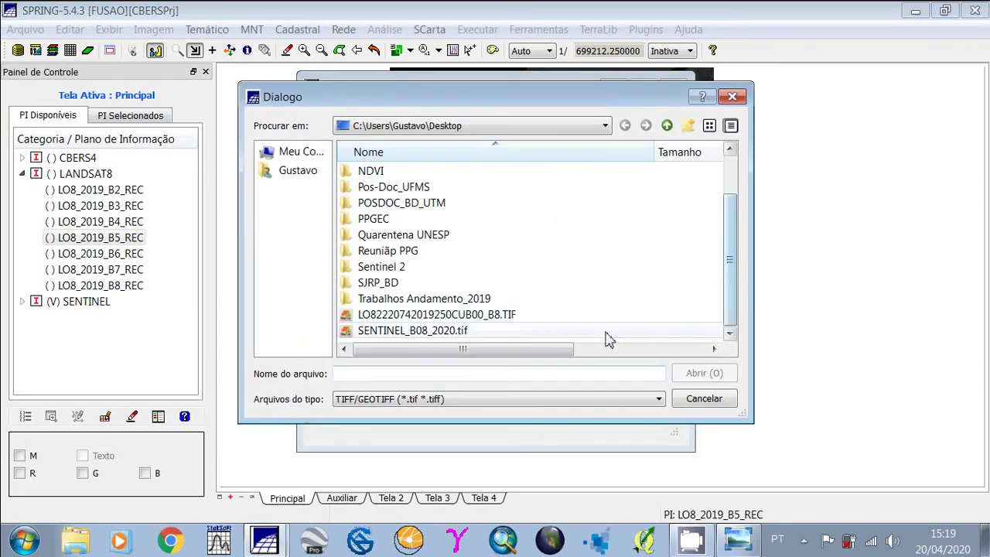
click(433, 317)
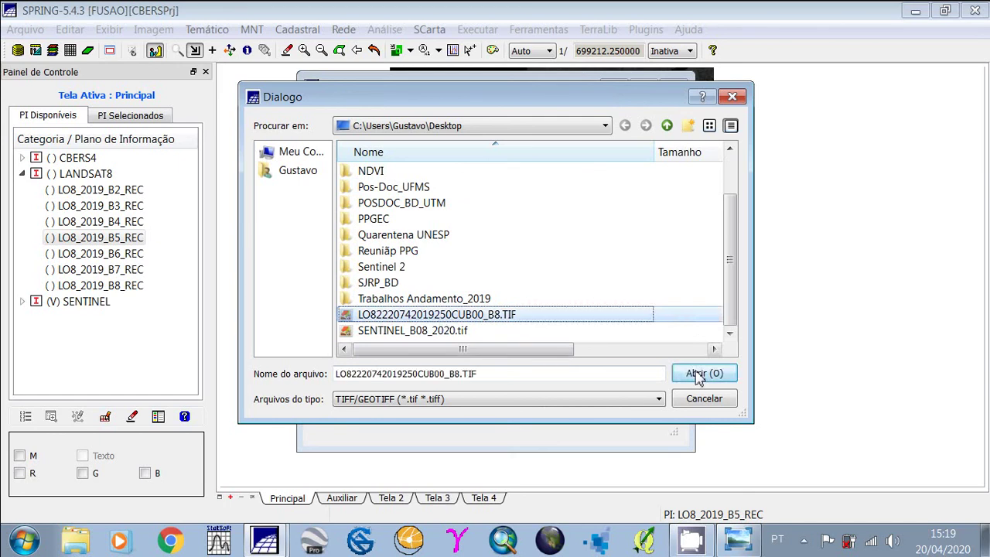
click(699, 375)
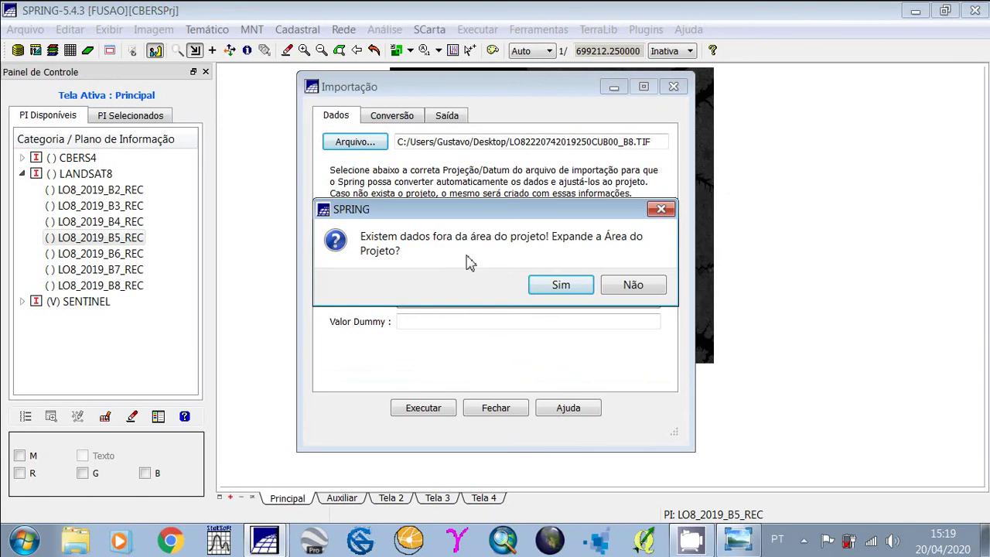
click(633, 286)
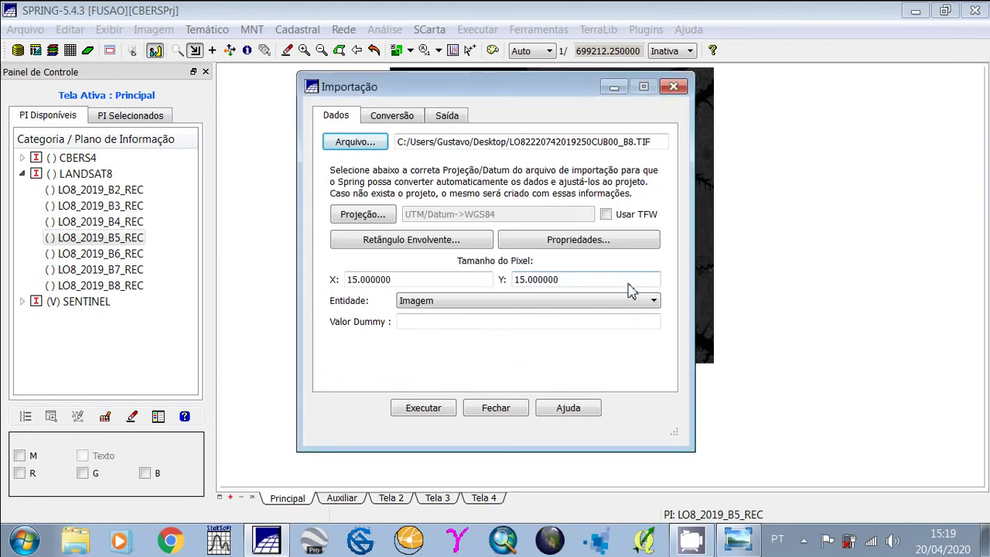
Step: Enable linear 8-bit conversion and import the image into the LANDSAT8 category as LO8_TESTE
click(396, 126)
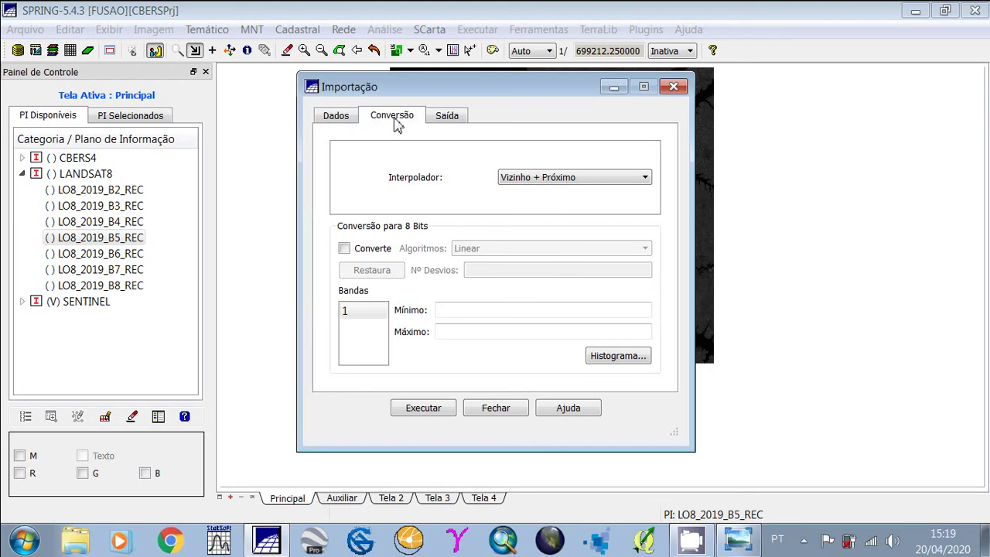
click(344, 249)
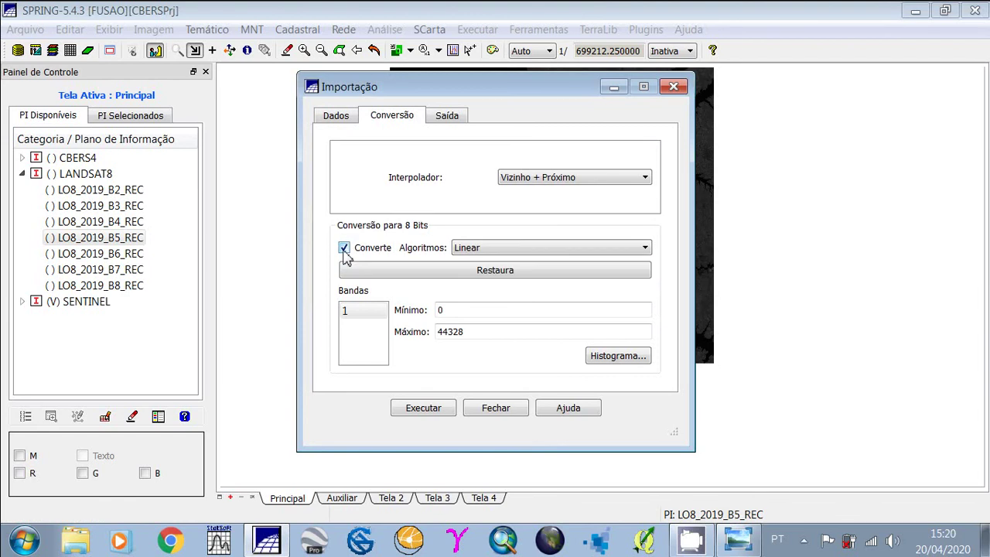
click(449, 117)
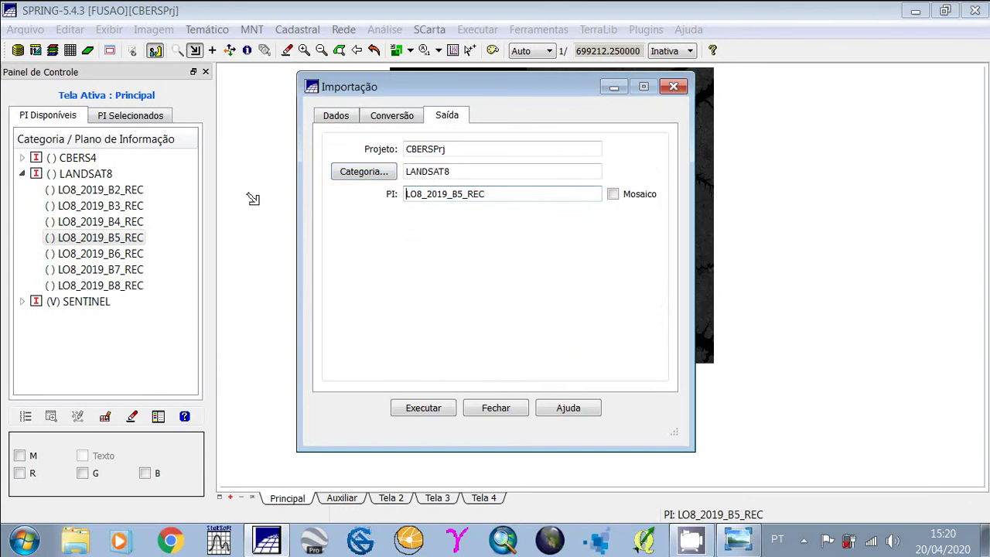
drag(499, 199, 430, 199)
text(TESTE)
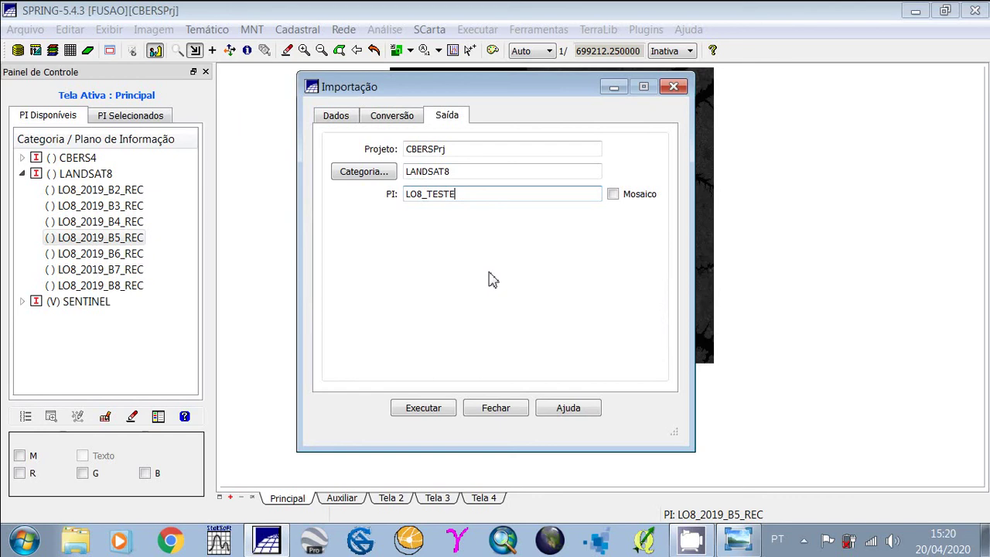
click(427, 415)
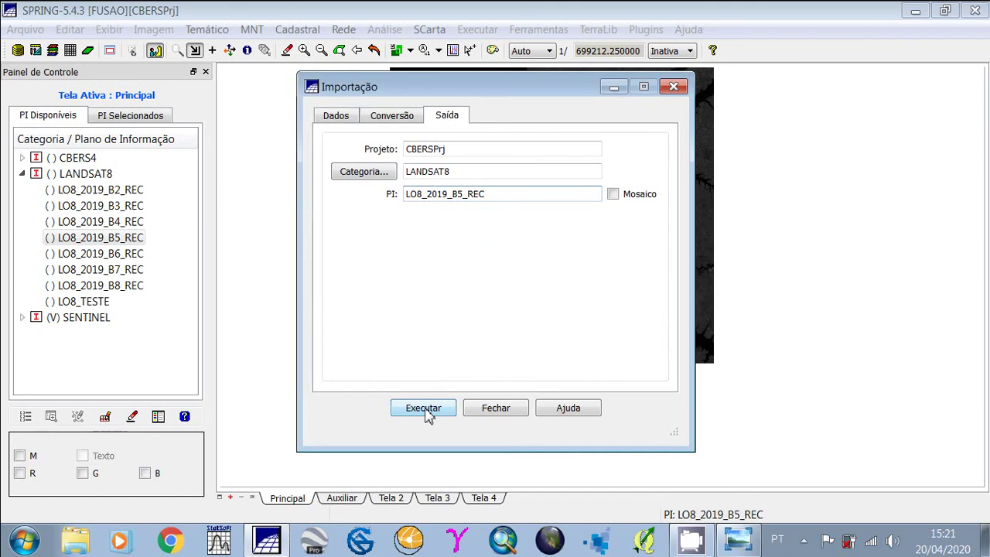
click(495, 409)
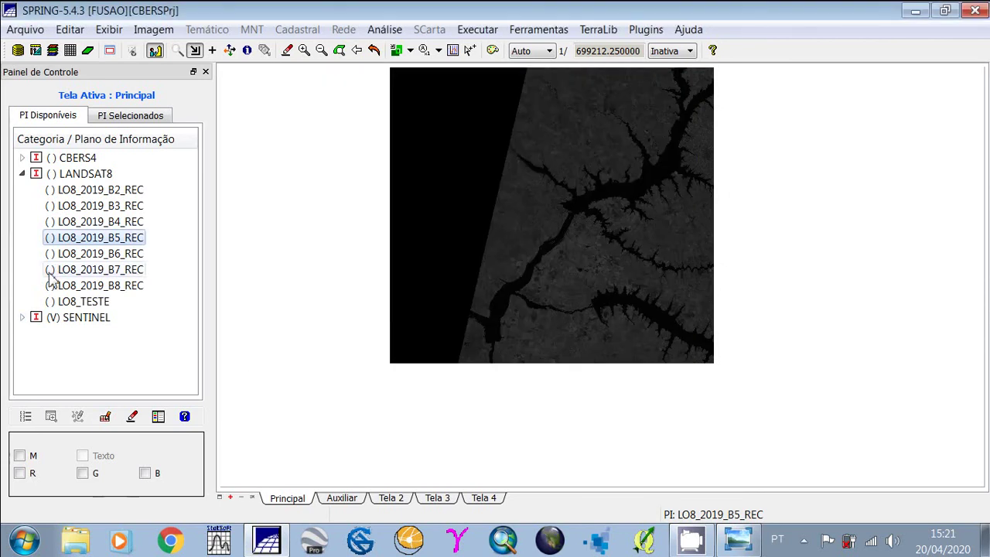
Step: Display LO8_TESTE in monochrome on the Auxiliar screen at its full extent
click(345, 499)
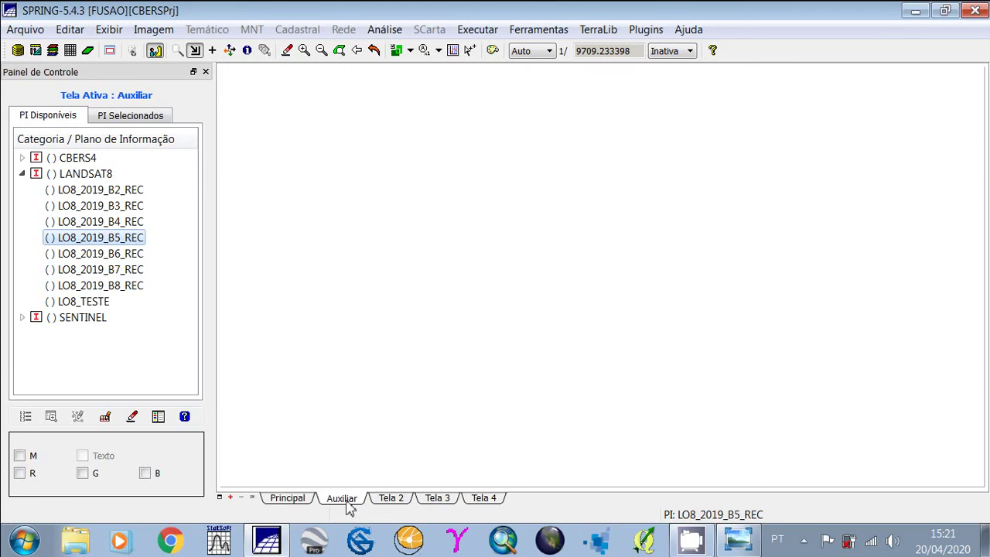
click(87, 306)
click(19, 455)
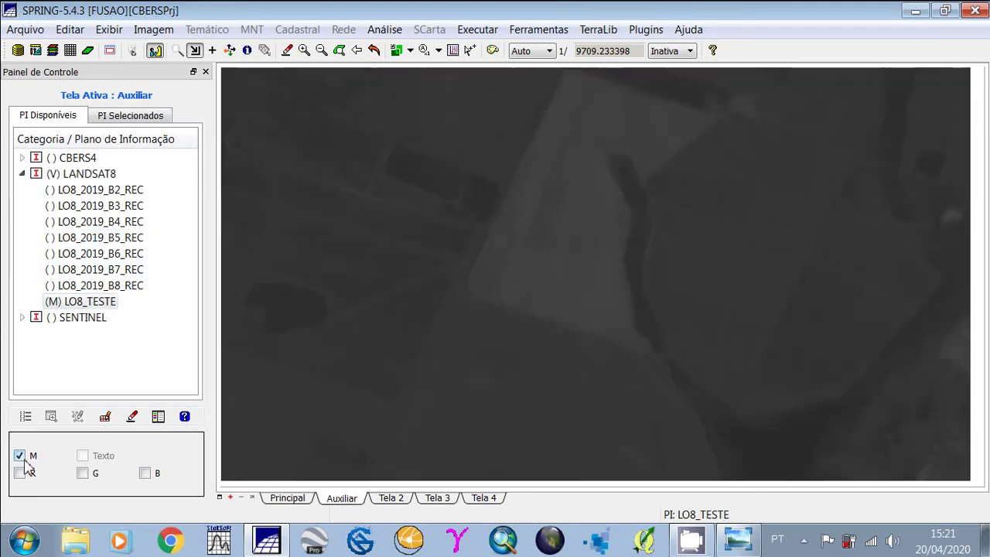
click(374, 51)
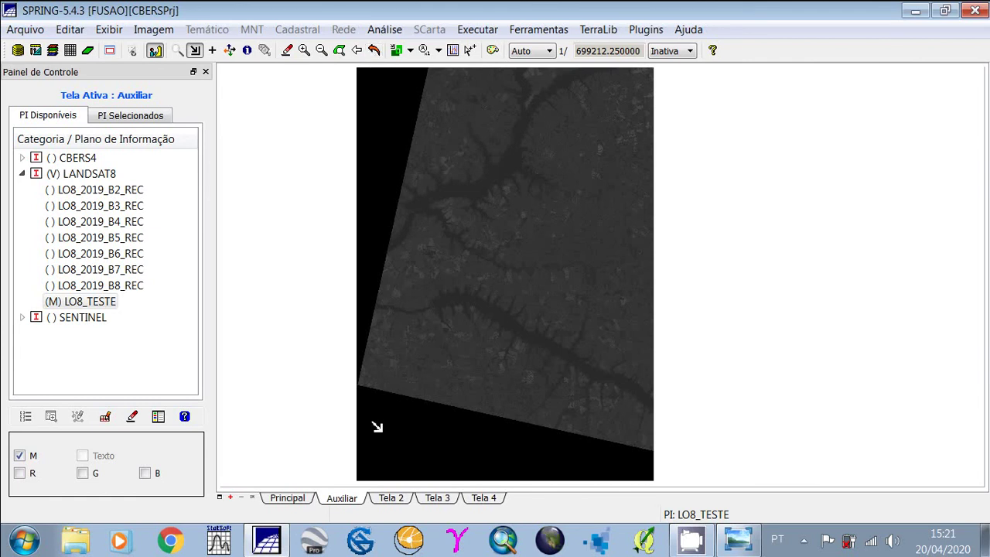
Step: Return to the Principal screen and couple it with the Auxiliar screen
click(288, 498)
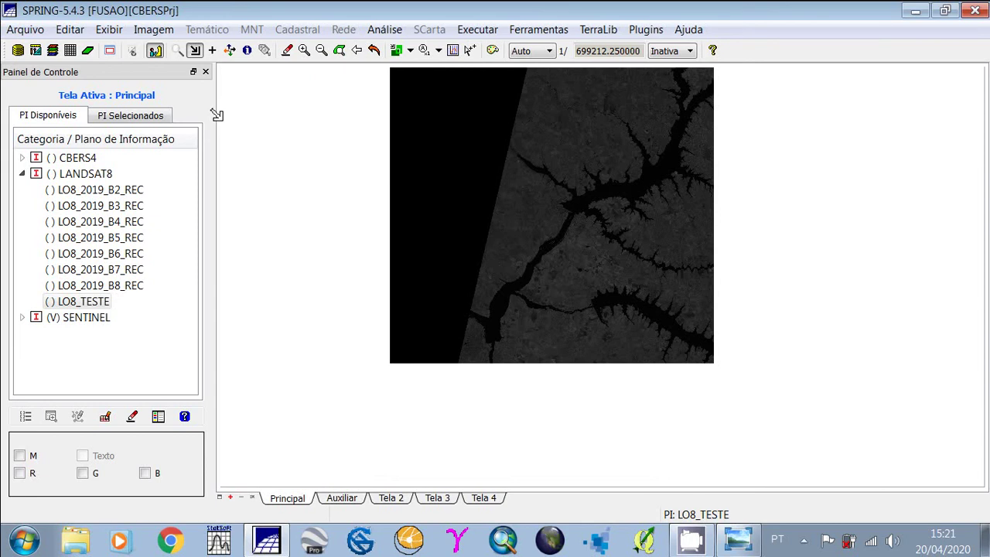
click(410, 51)
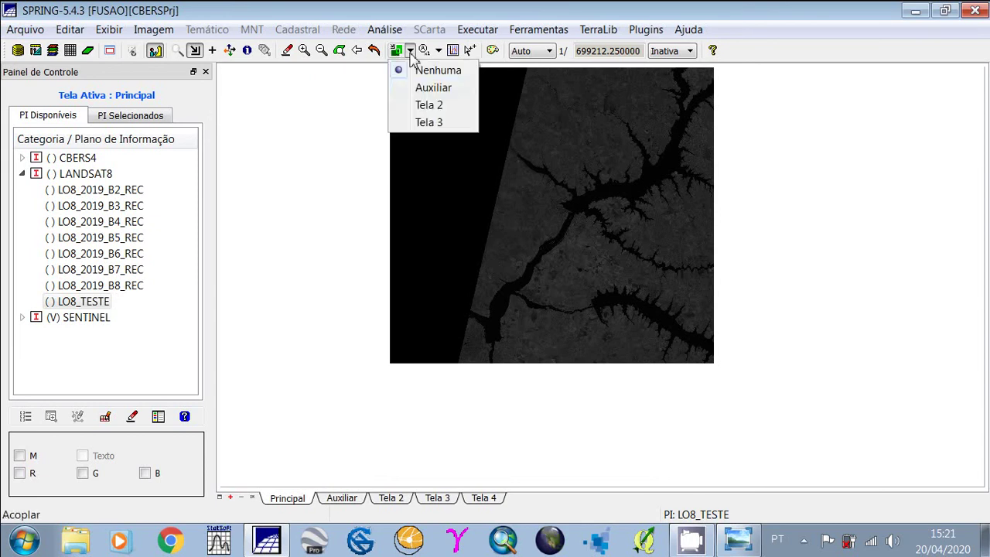
click(417, 89)
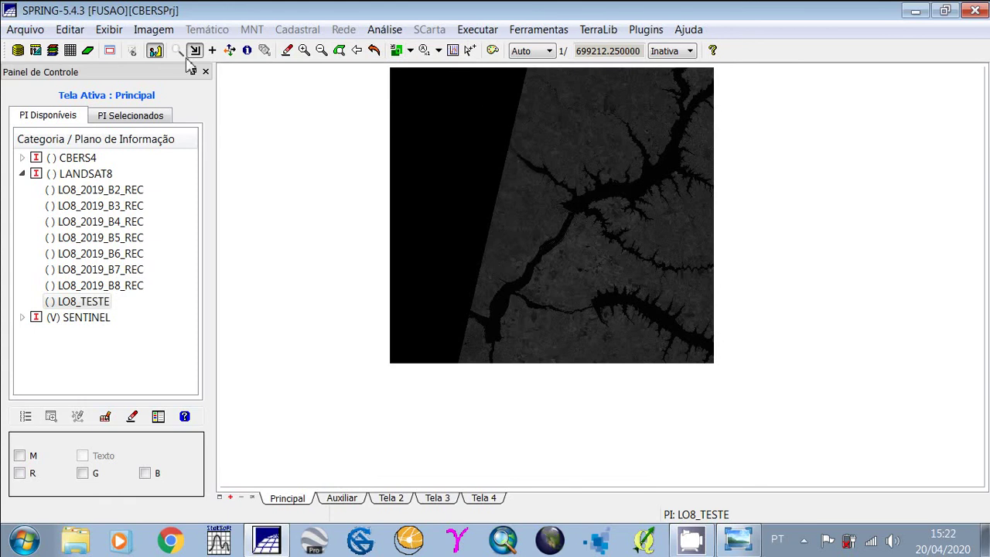
Step: Zoom in on the river channel east of the town and sweep a coupled window to compare the Sentinel image with LO8_TESTE
click(177, 51)
drag(618, 261, 690, 314)
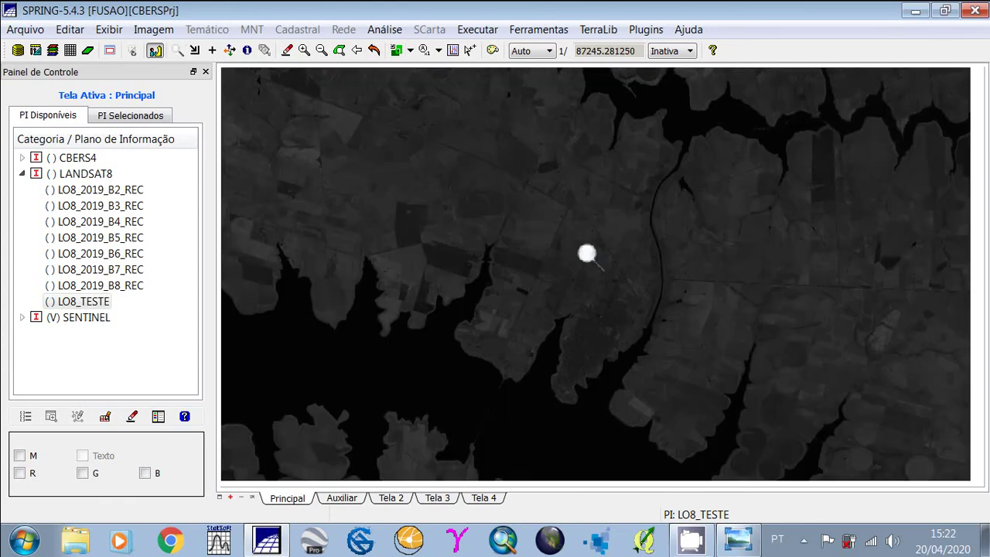
drag(587, 253, 723, 372)
drag(461, 152, 746, 401)
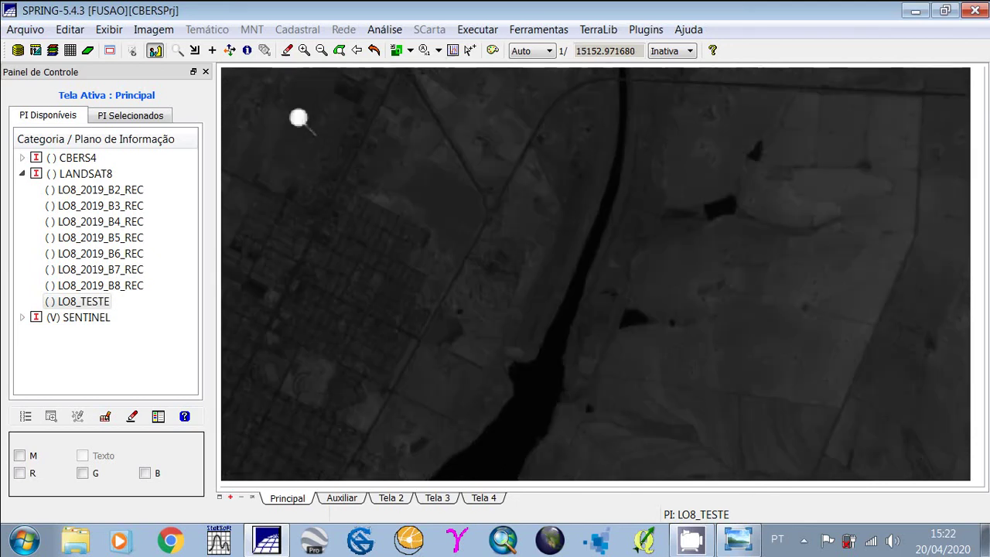
click(197, 52)
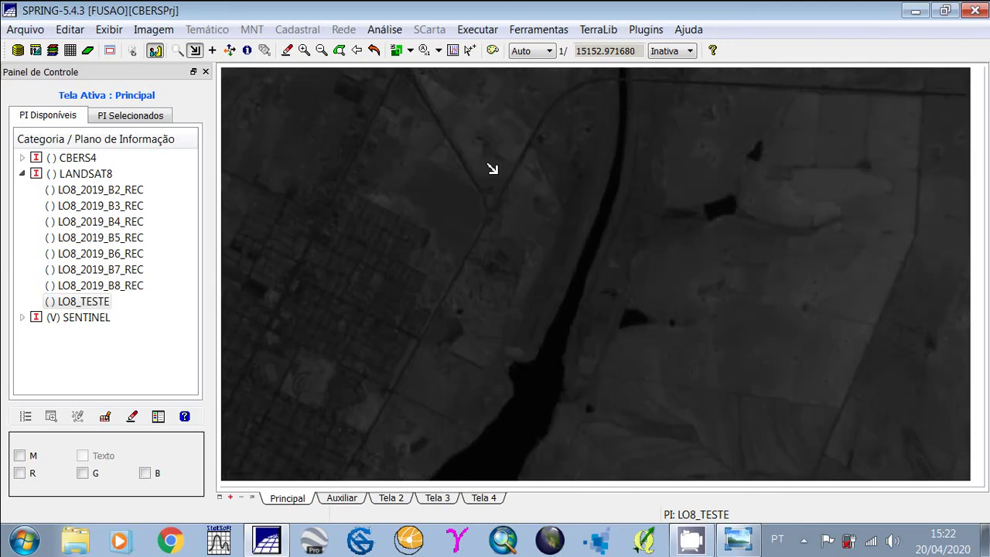
drag(480, 181, 625, 314)
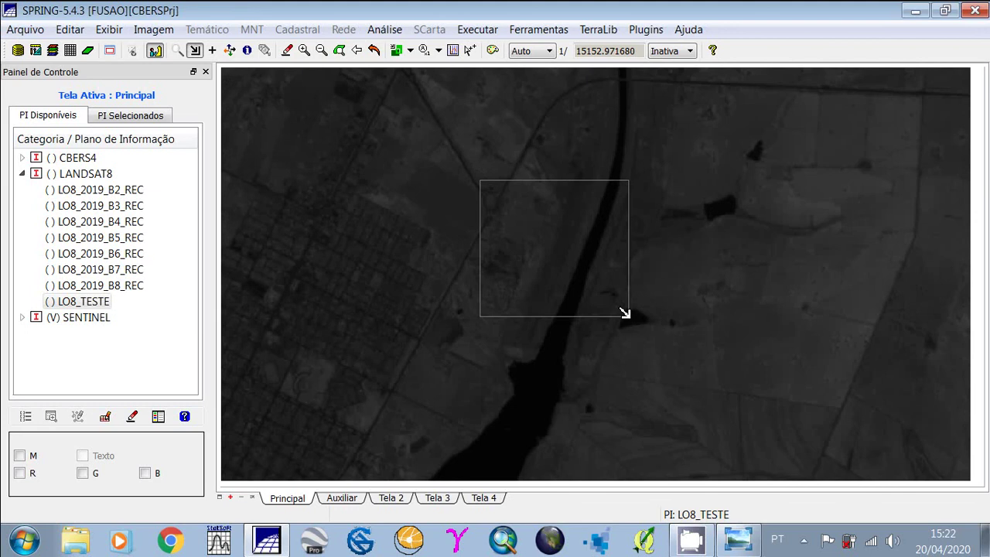
drag(524, 246, 388, 332)
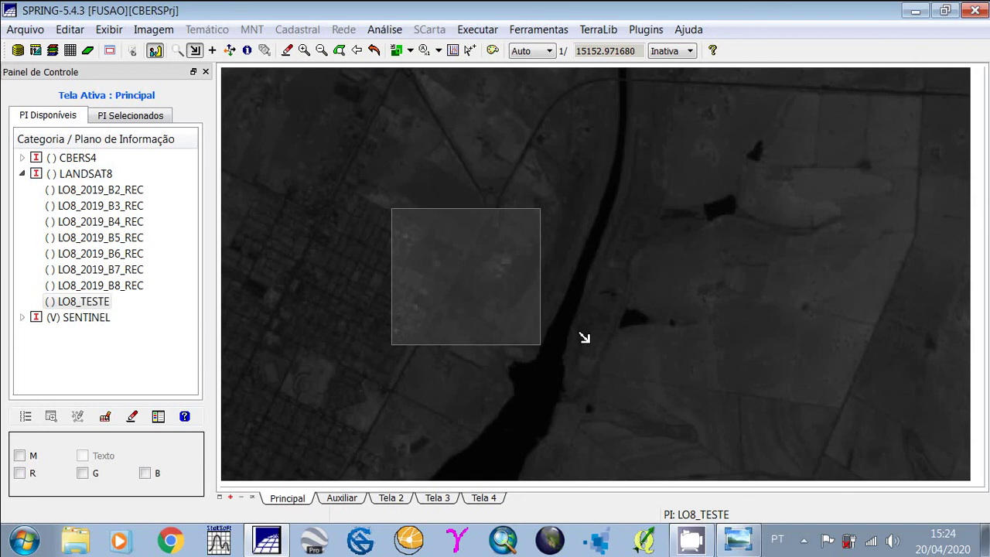
mouse_move(704, 532)
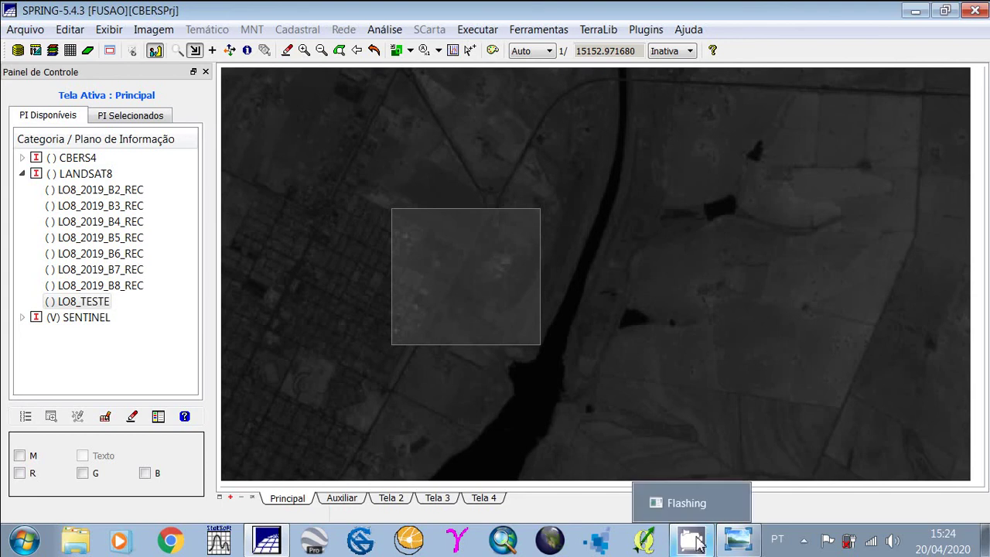
click(806, 541)
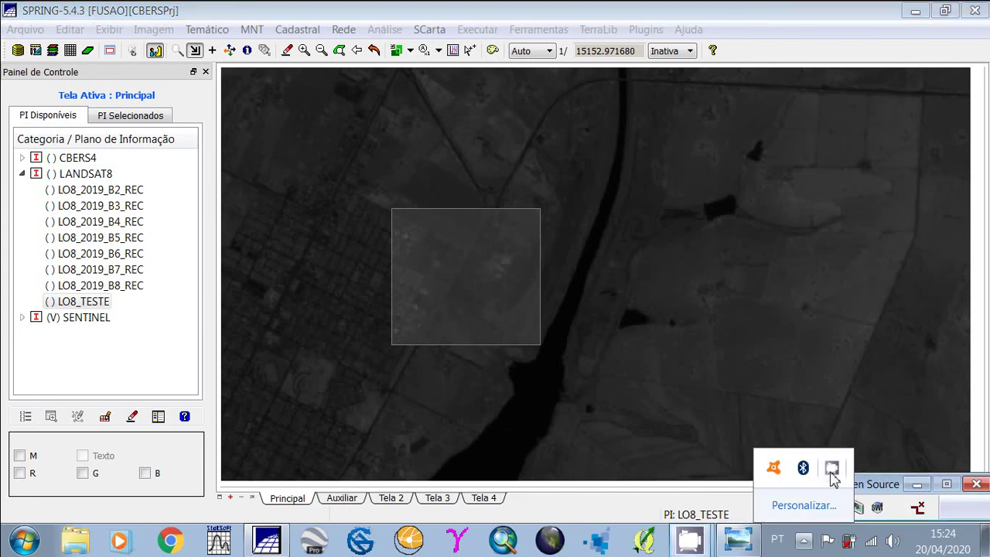